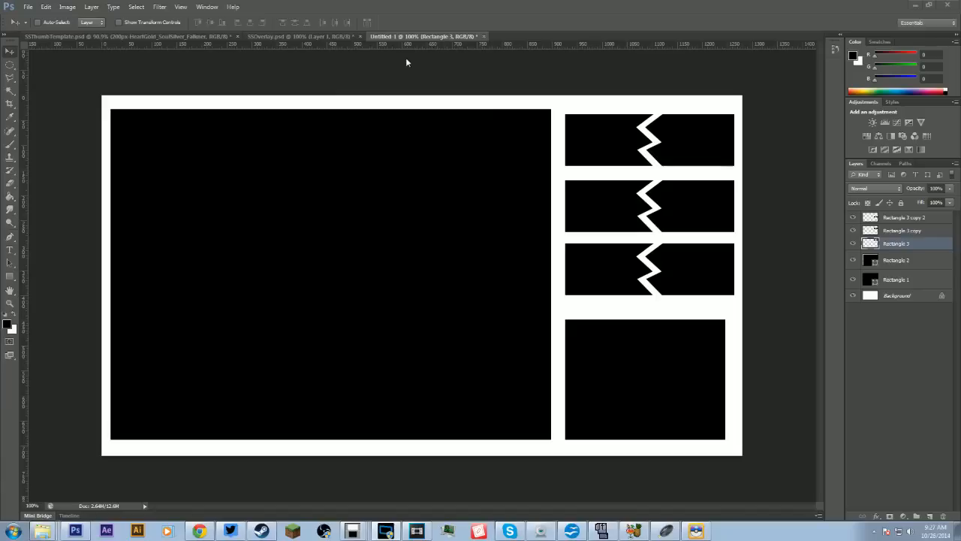
Start placing an image and browse the New Volume (D:) drive to the Textures [PaNiKzZ] folder
{"action": "left_click", "coordinate": [28, 7]}
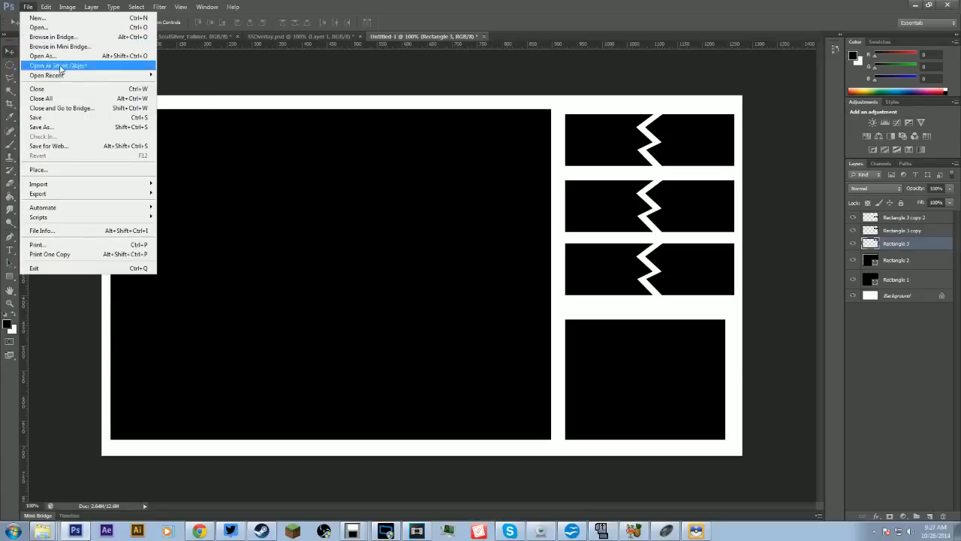
{"action": "left_click", "coordinate": [66, 171]}
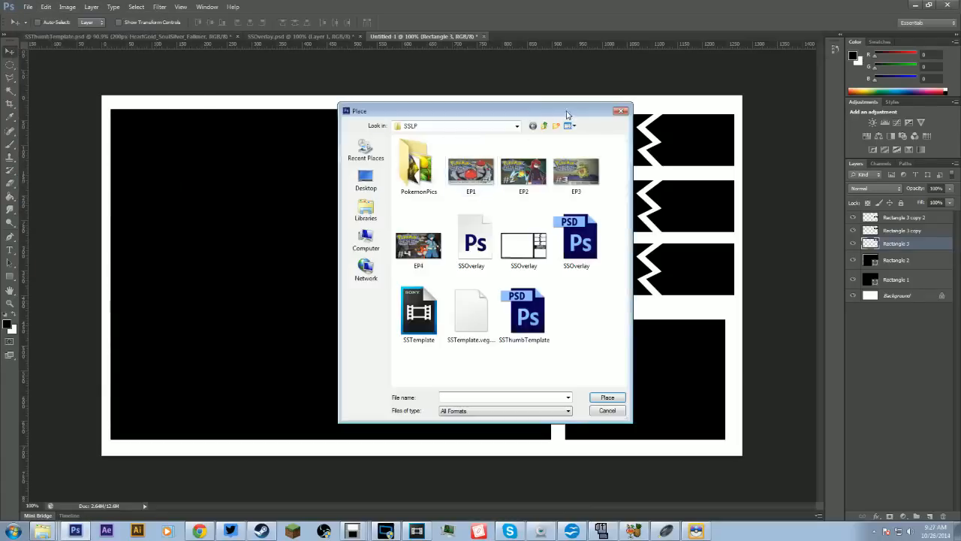
{"action": "left_click", "coordinate": [366, 181]}
{"action": "scroll", "coordinate": [428, 225], "scroll_direction": "down", "scroll_amount": 2}
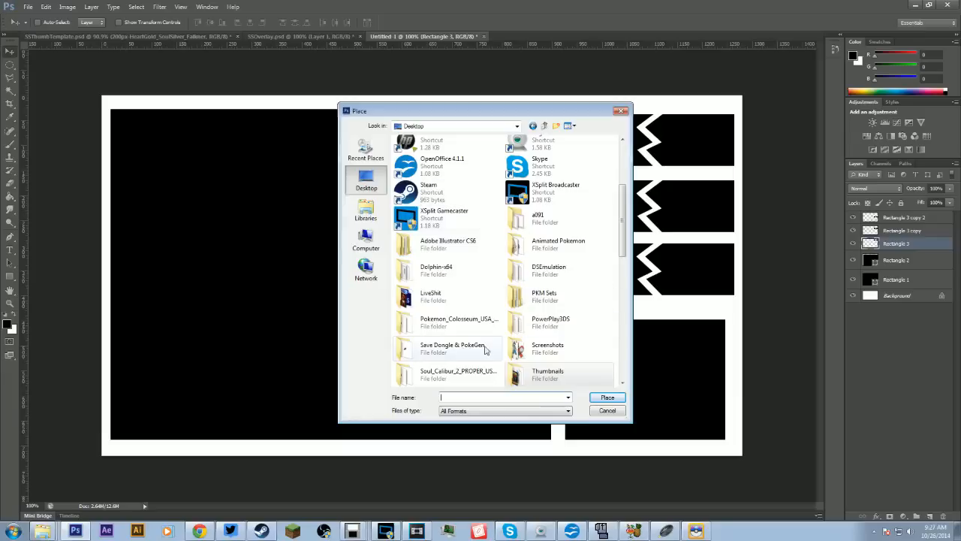
{"action": "left_click", "coordinate": [544, 376]}
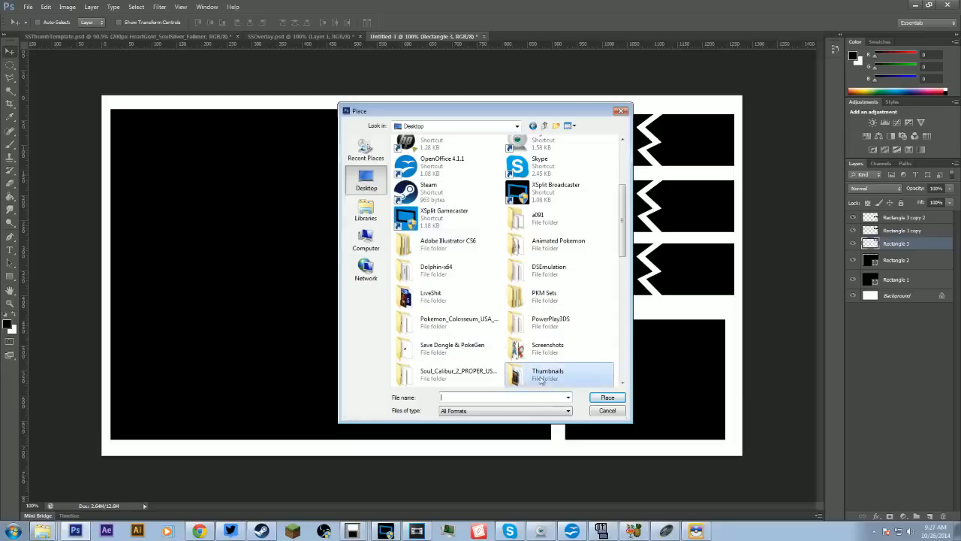
{"action": "left_click", "coordinate": [383, 237]}
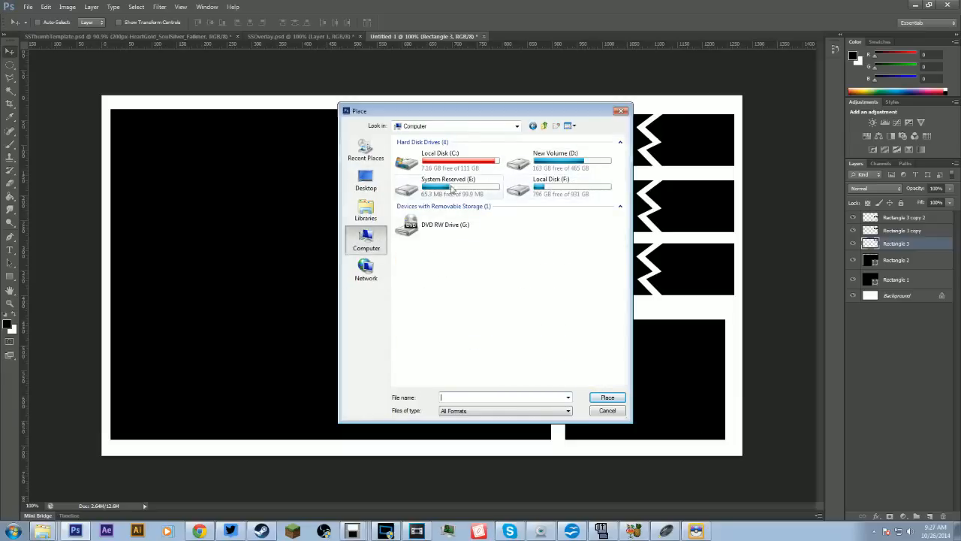
{"action": "double_click", "coordinate": [546, 163]}
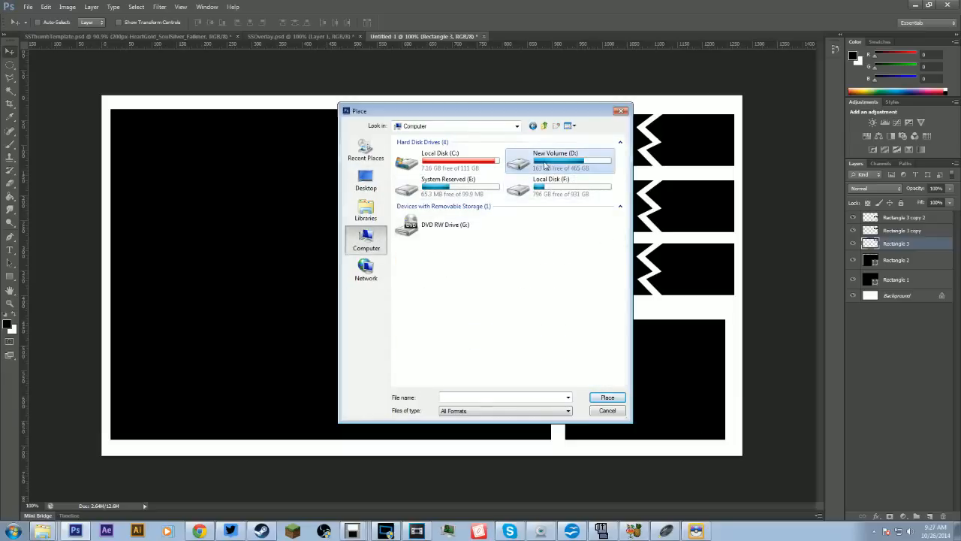
{"action": "double_click", "coordinate": [415, 265]}
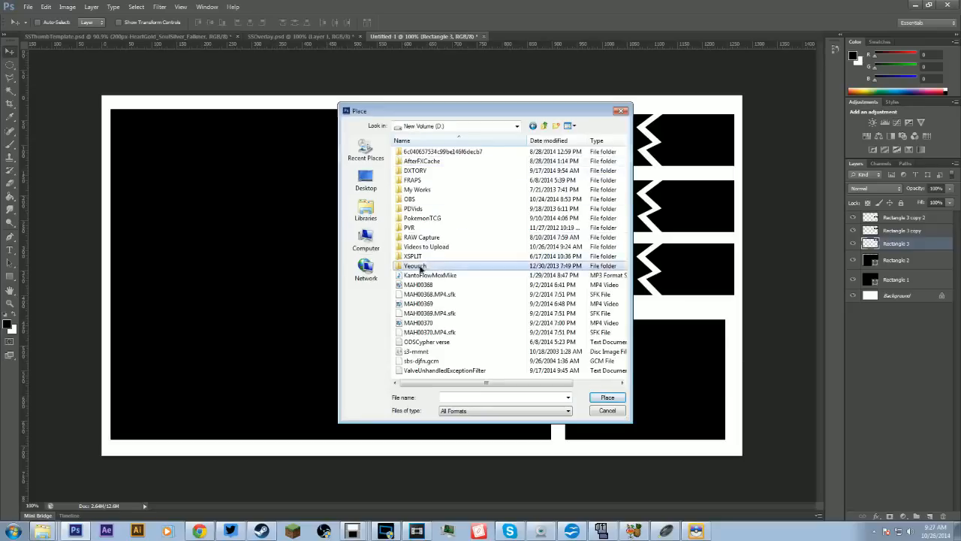
{"action": "double_click", "coordinate": [423, 173]}
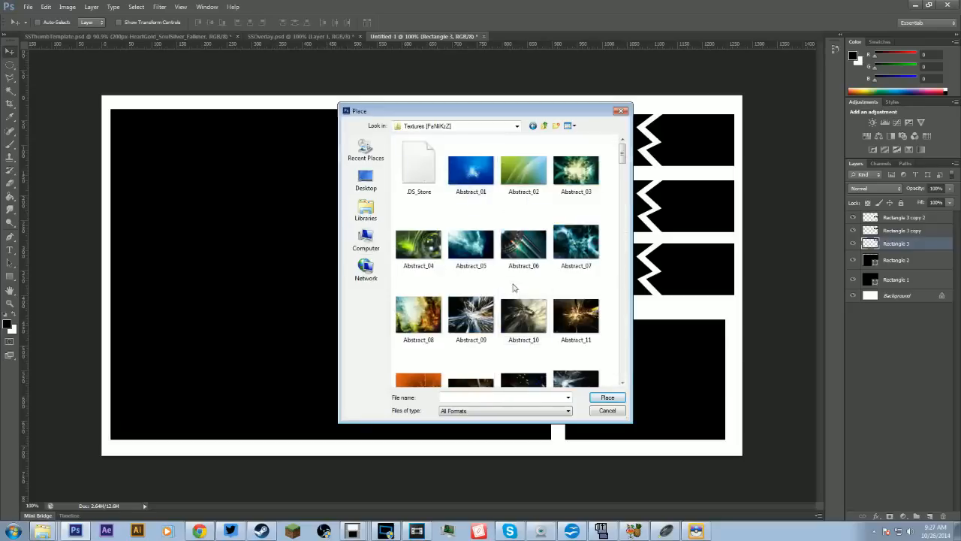
Place the Space_01 texture from the folder into the overlay document
{"action": "scroll", "coordinate": [515, 278], "scroll_direction": "down", "scroll_amount": 10}
{"action": "scroll", "coordinate": [473, 299], "scroll_direction": "down", "scroll_amount": 10}
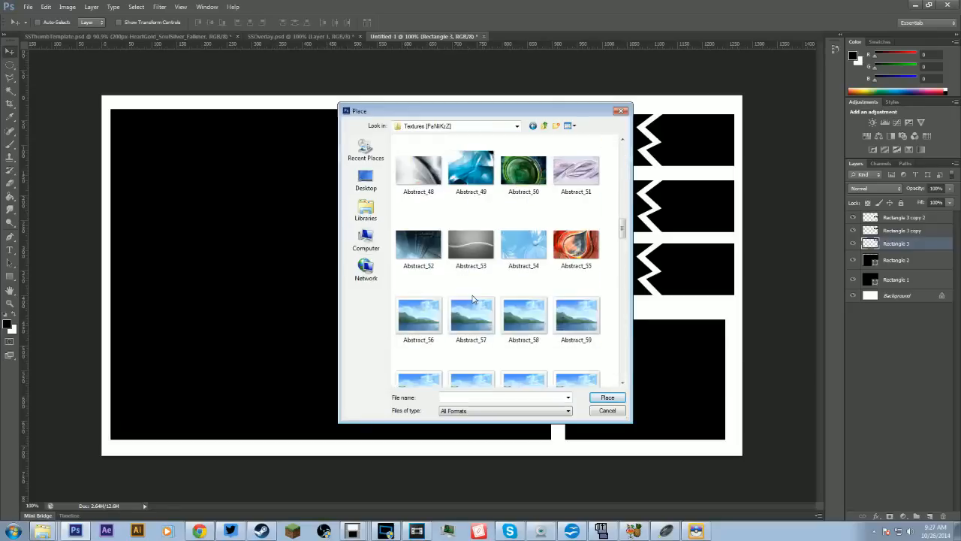
{"action": "scroll", "coordinate": [472, 298], "scroll_direction": "down", "scroll_amount": 10}
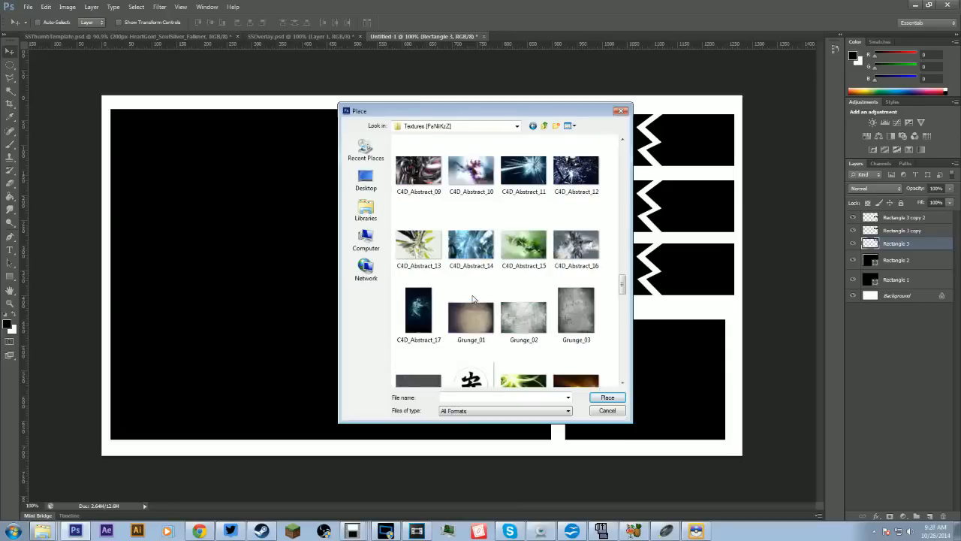
{"action": "scroll", "coordinate": [472, 299], "scroll_direction": "down", "scroll_amount": 10}
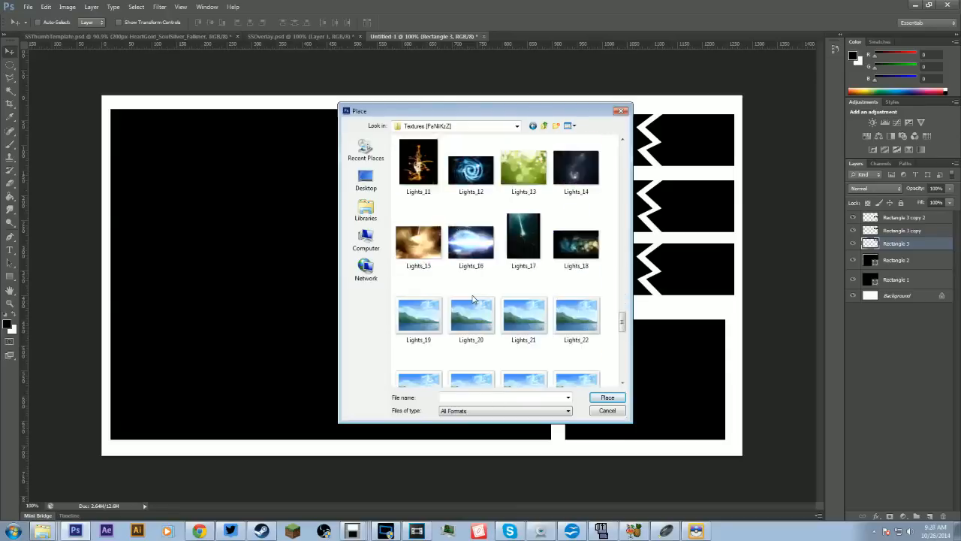
{"action": "scroll", "coordinate": [472, 298], "scroll_direction": "down", "scroll_amount": 5}
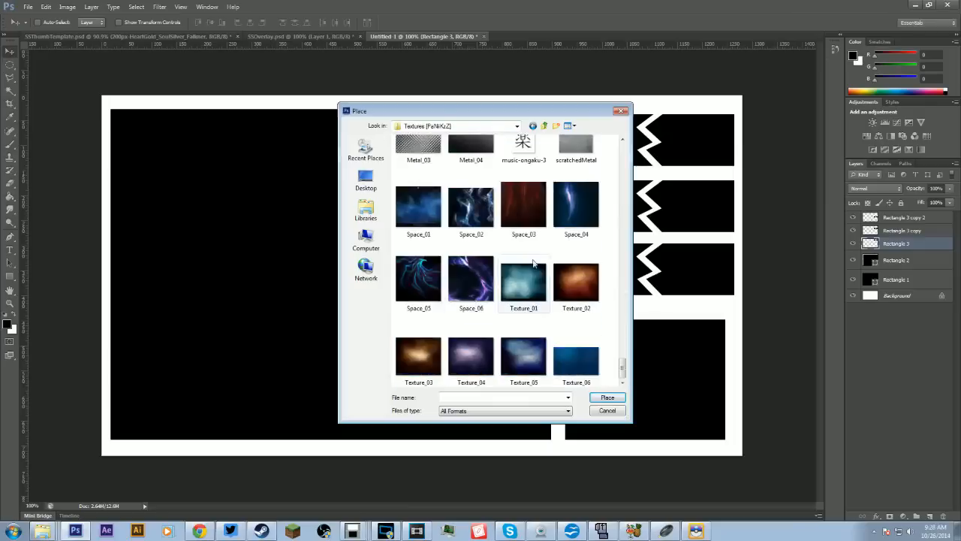
{"action": "scroll", "coordinate": [523, 319], "scroll_direction": "up", "scroll_amount": 5}
{"action": "scroll", "coordinate": [523, 322], "scroll_direction": "down", "scroll_amount": 3}
{"action": "scroll", "coordinate": [523, 319], "scroll_direction": "down", "scroll_amount": 1}
{"action": "double_click", "coordinate": [418, 199]}
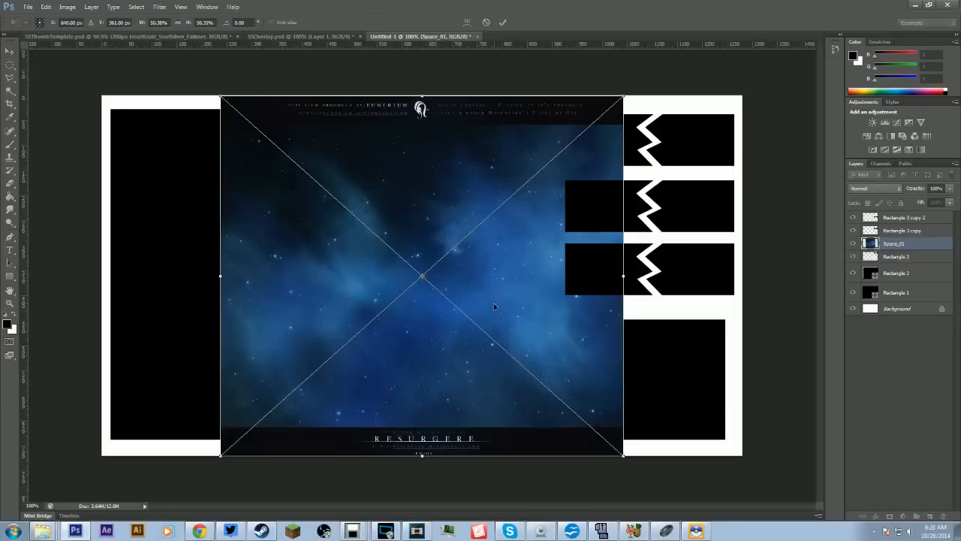
Enlarge the Space_01 image to cover the whole canvas and move its layer below Rectangle 1, directly above Background
{"action": "left_click_drag", "start_coordinate": [496, 343], "coordinate": [294, 244]}
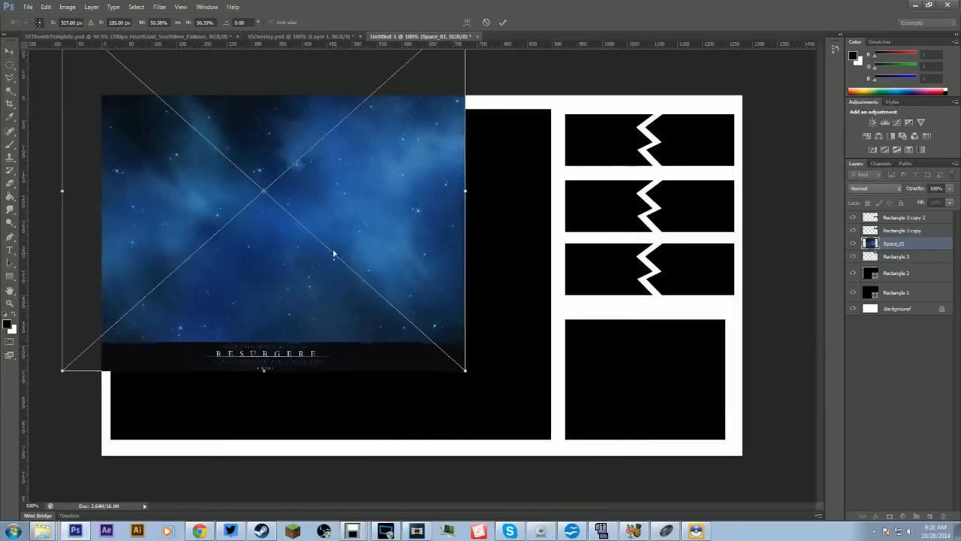
{"action": "left_click_drag", "start_coordinate": [463, 369], "coordinate": [826, 517]}
{"action": "key", "text": "Return"}
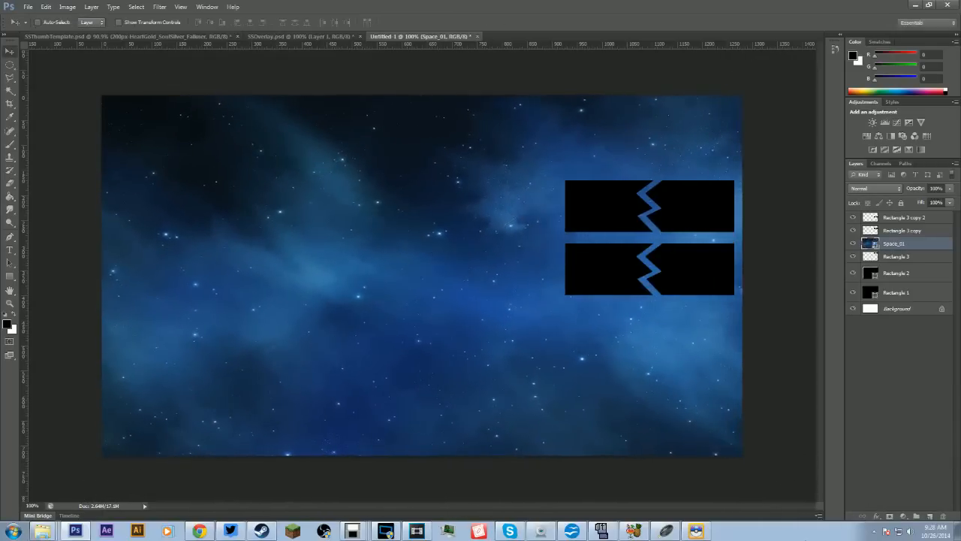
{"action": "left_click_drag", "start_coordinate": [907, 244], "coordinate": [907, 300]}
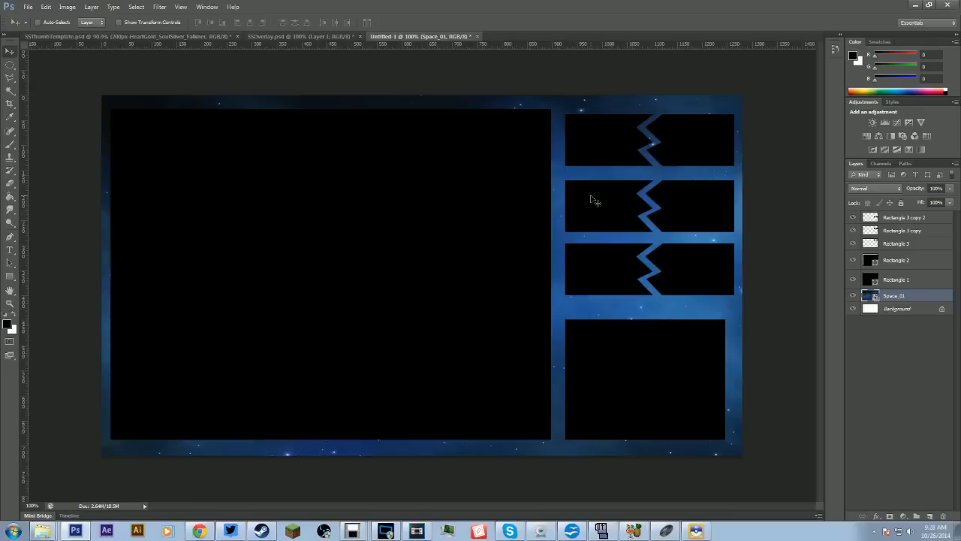
Place the Grunge_03 texture above Space_01 and stretch it past the canvas edges so it covers the whole background
{"action": "left_click", "coordinate": [28, 7]}
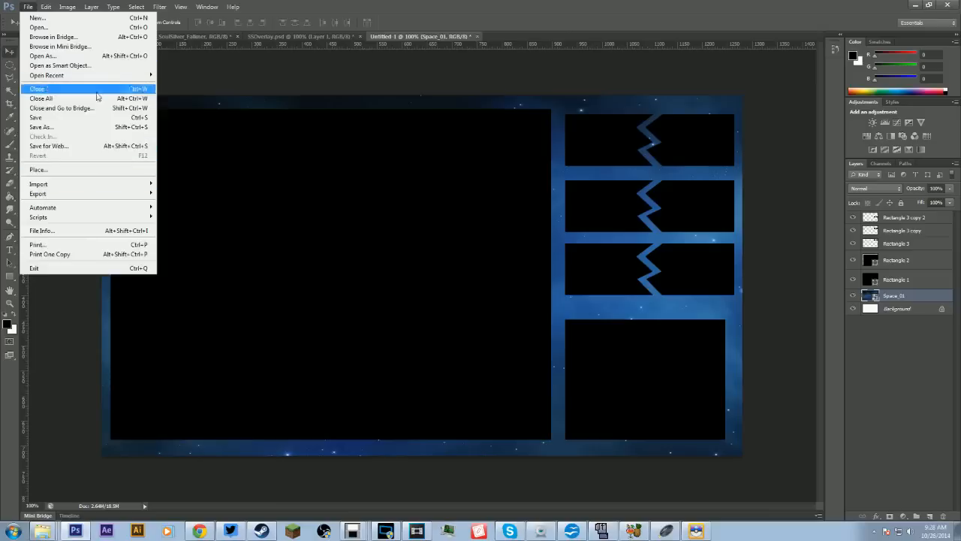
{"action": "left_click", "coordinate": [77, 171]}
{"action": "left_click", "coordinate": [565, 243]}
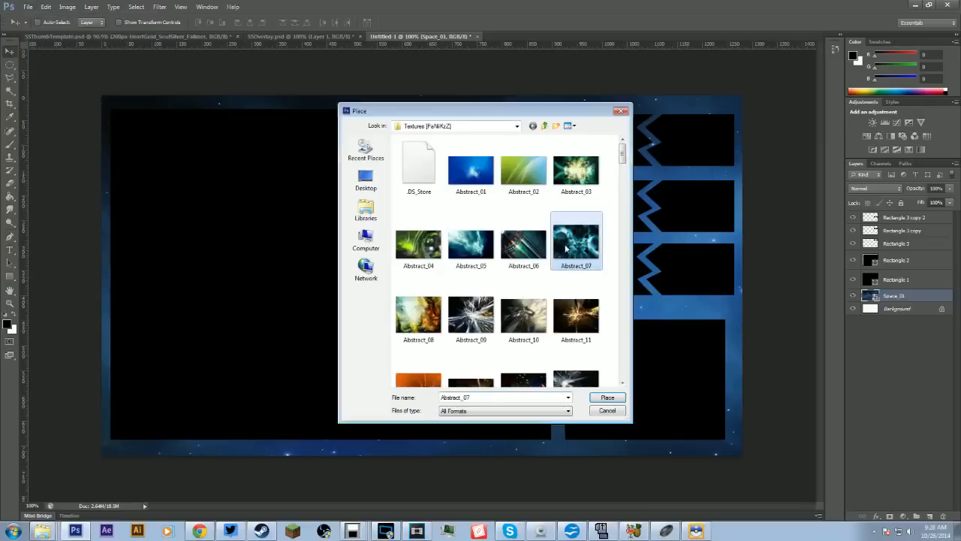
{"action": "key", "text": "g"}
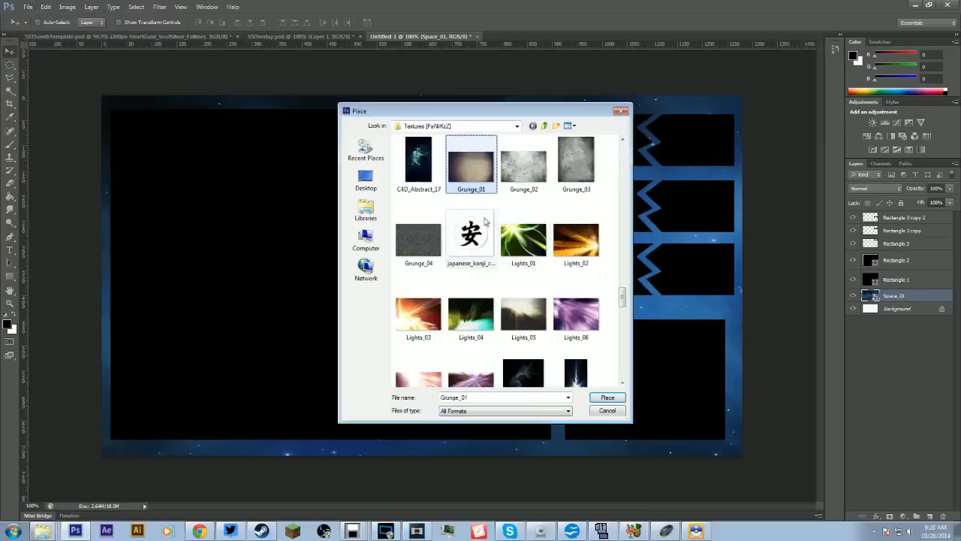
{"action": "double_click", "coordinate": [578, 160]}
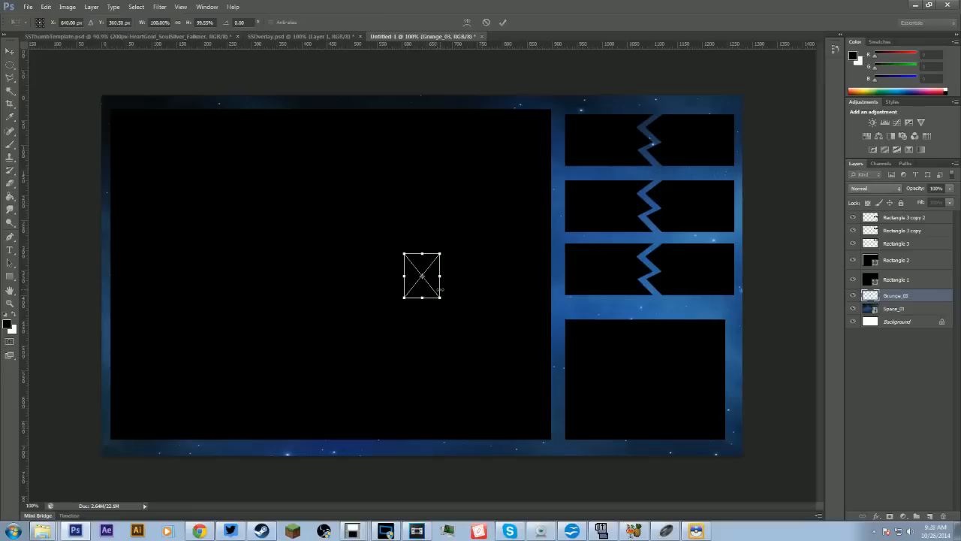
{"action": "left_click_drag", "start_coordinate": [437, 287], "coordinate": [790, 476]}
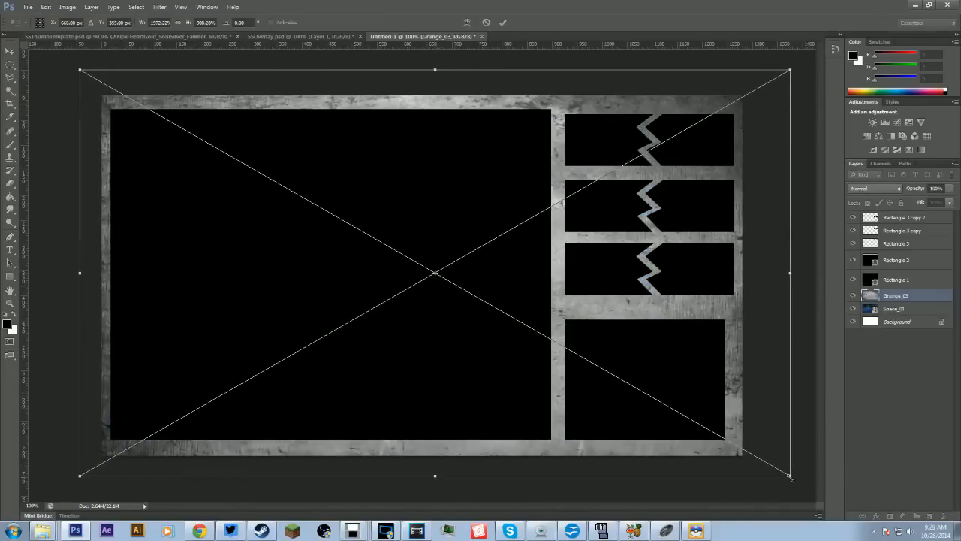
{"action": "key", "text": "Return"}
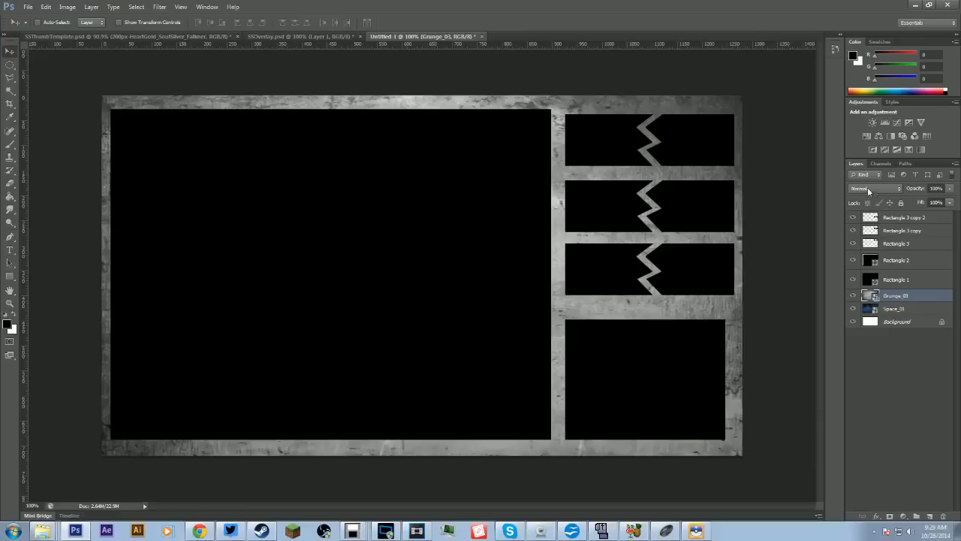
{"action": "left_click", "coordinate": [890, 193]}
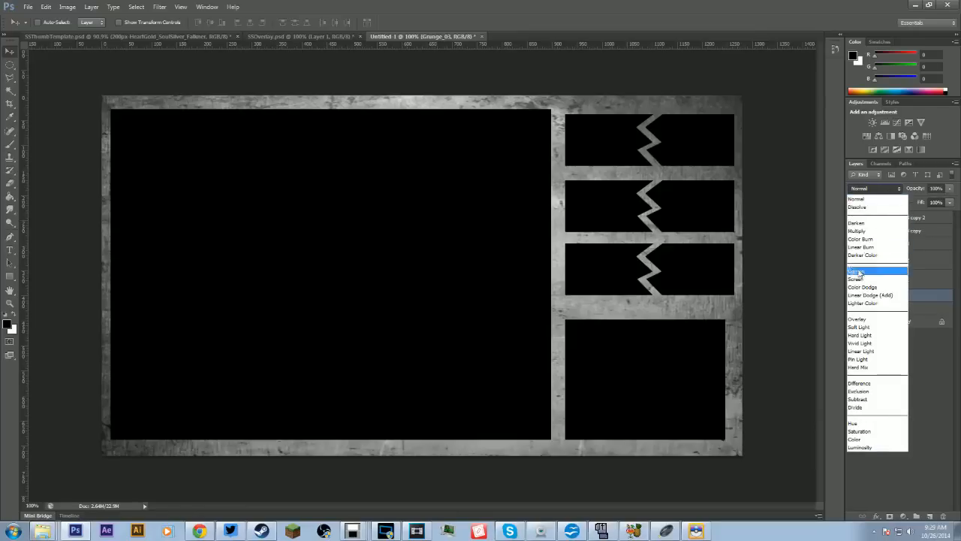
{"action": "left_click", "coordinate": [877, 189]}
{"action": "right_click", "coordinate": [892, 299]}
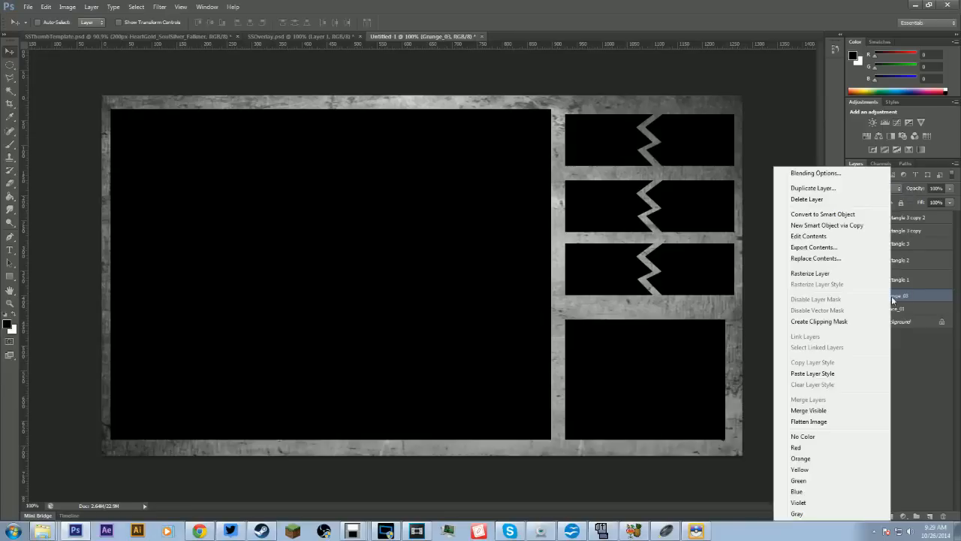
{"action": "left_click", "coordinate": [853, 157]}
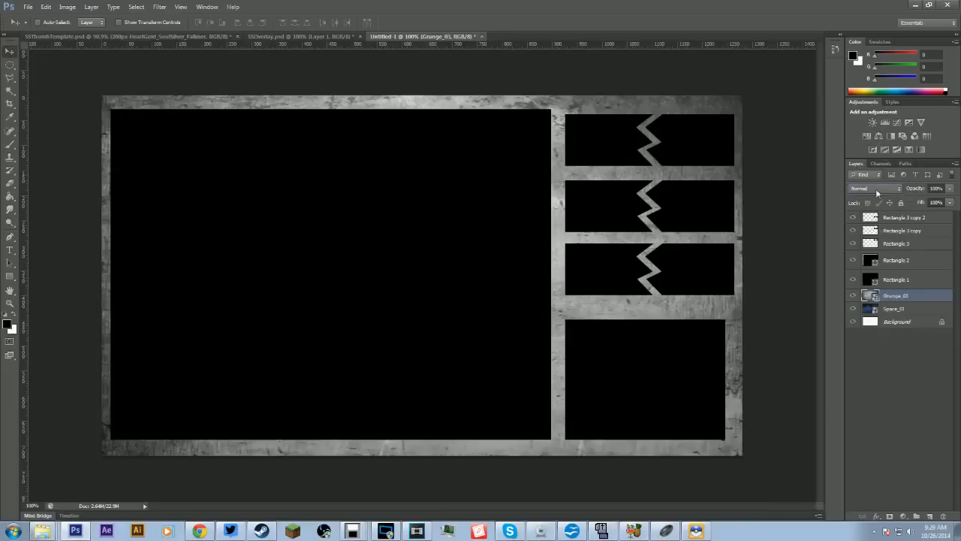
Set the Grunge_03 layer's blend mode to Overlay
{"action": "left_click", "coordinate": [877, 190]}
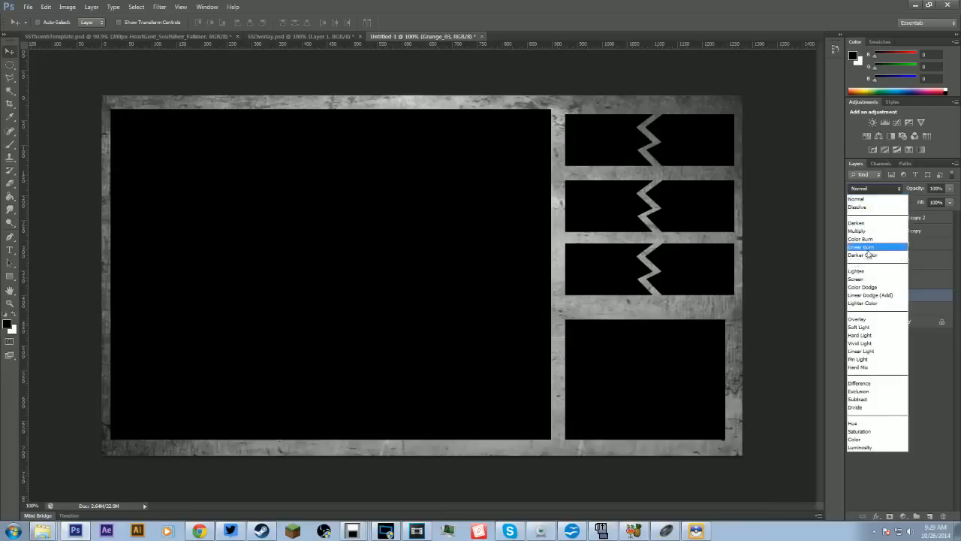
{"action": "left_click", "coordinate": [876, 319]}
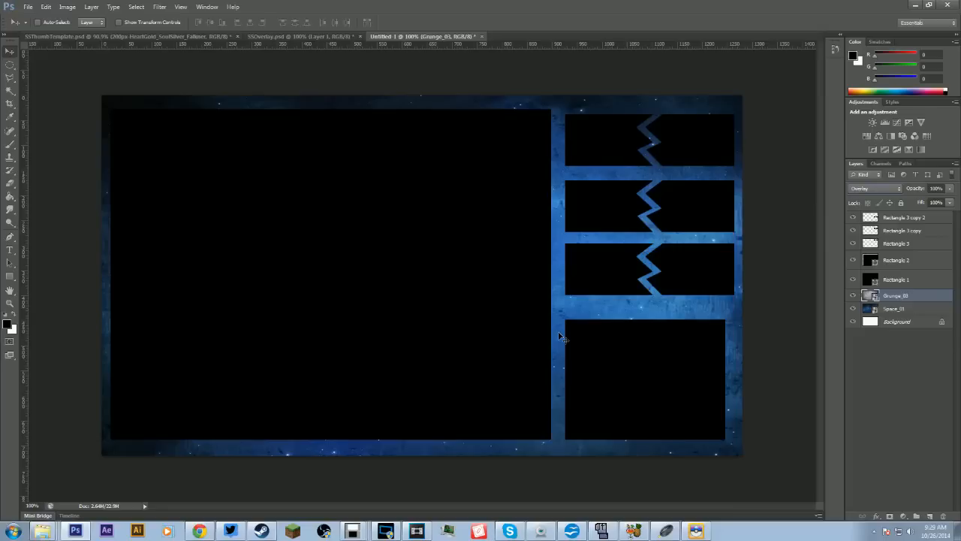
Add a Stroke layer style to Rectangle 1 and make the stroke colour white
{"action": "left_click", "coordinate": [897, 281]}
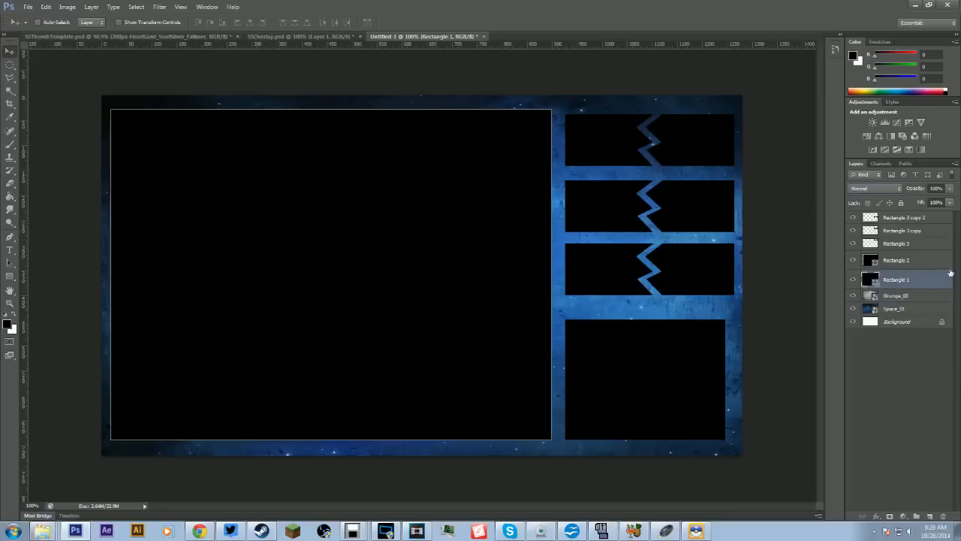
{"action": "right_click", "coordinate": [897, 284]}
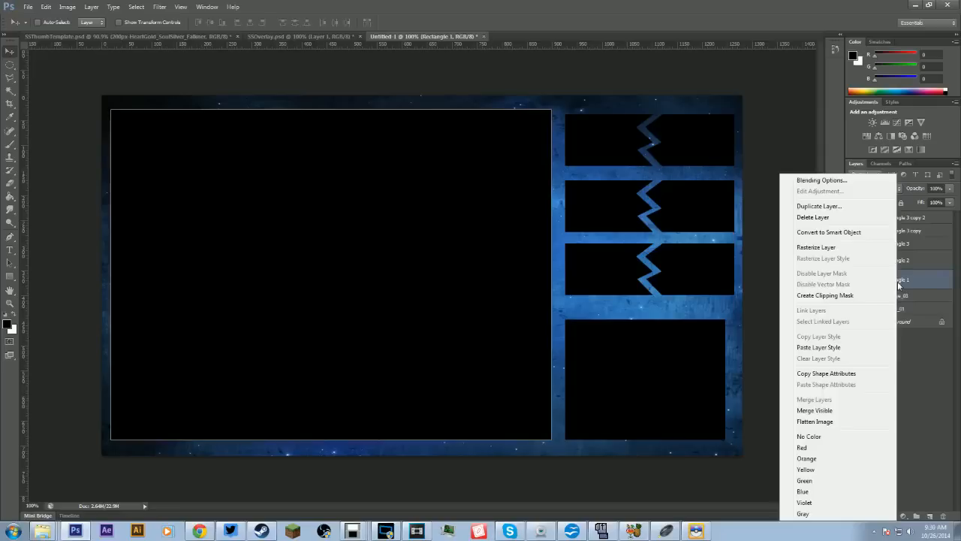
{"action": "left_click", "coordinate": [934, 380]}
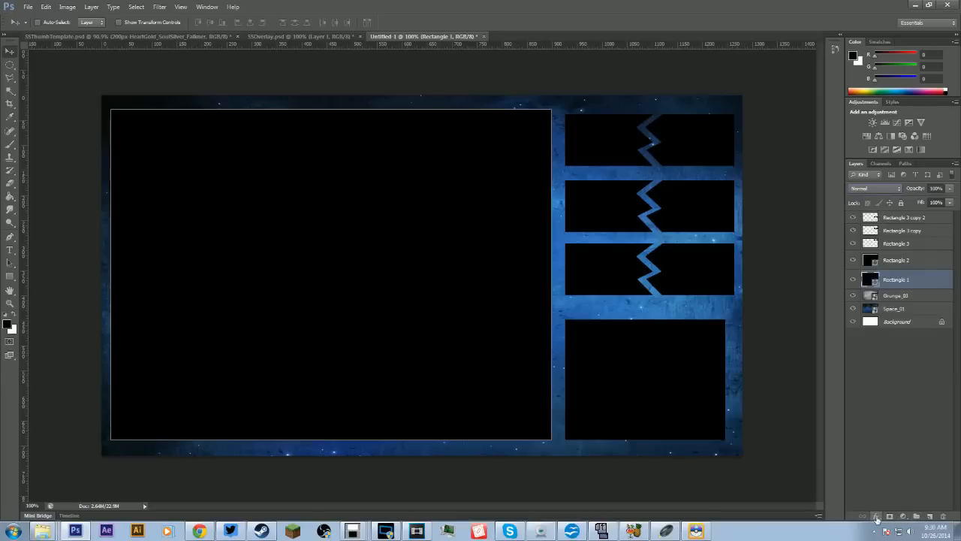
{"action": "left_click", "coordinate": [877, 519]}
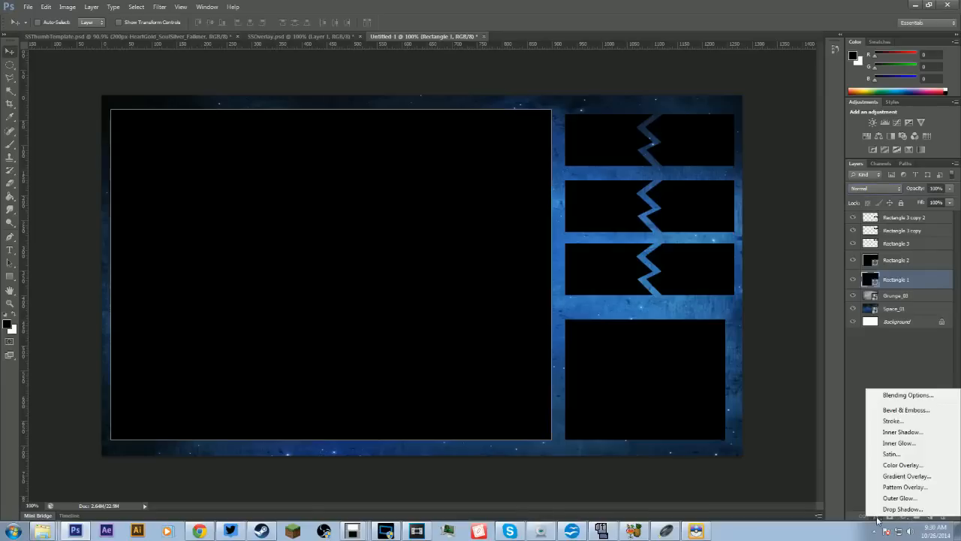
{"action": "left_click", "coordinate": [893, 420]}
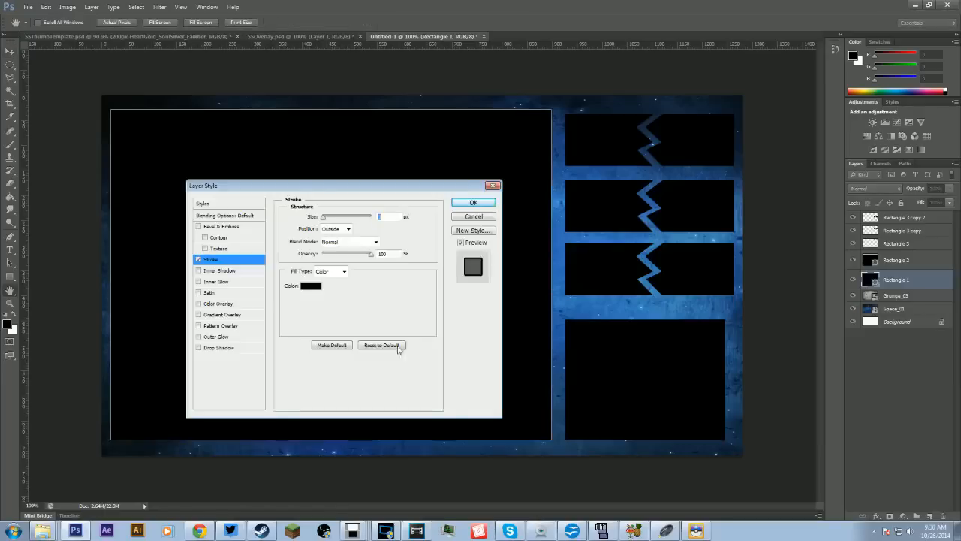
{"action": "left_click", "coordinate": [308, 287]}
{"action": "left_click_drag", "start_coordinate": [243, 221], "coordinate": [238, 196]}
{"action": "left_click", "coordinate": [476, 190]}
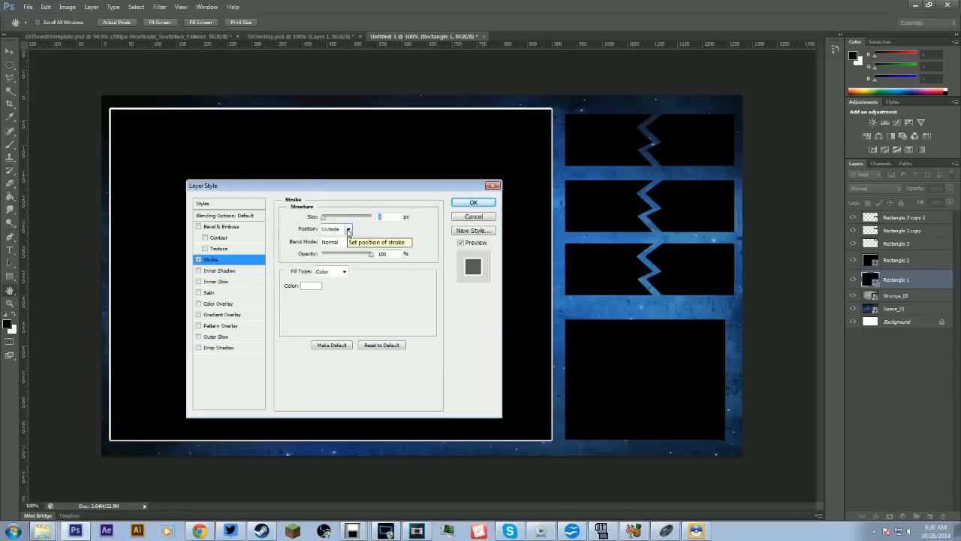
Set the Rectangle 1 stroke's position to Inside and its size to 12 px
{"action": "left_click", "coordinate": [348, 231]}
{"action": "left_click", "coordinate": [339, 247]}
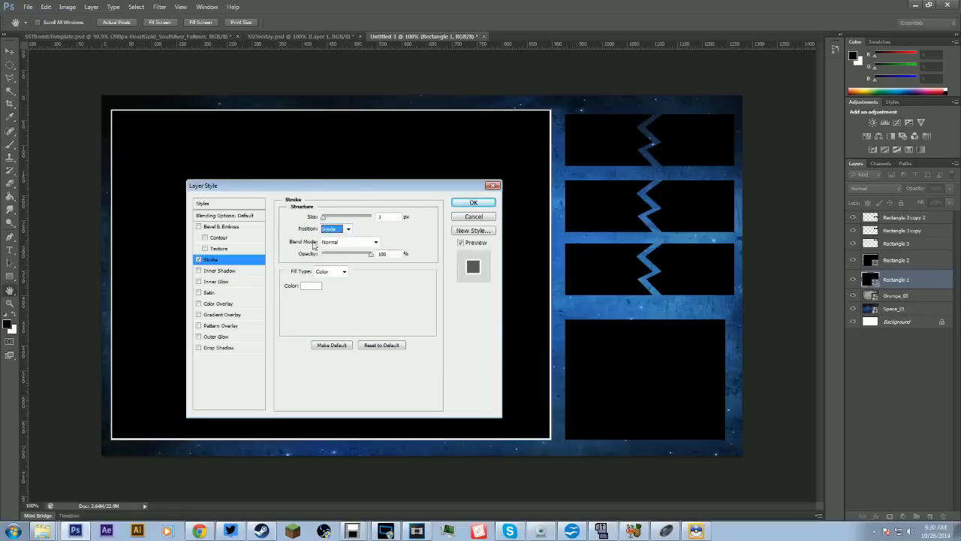
{"action": "left_click", "coordinate": [384, 217]}
{"action": "key", "text": "Up"}
{"action": "key", "text": "Up"}
{"action": "key", "text": "Up"}
{"action": "key", "text": "Up"}
{"action": "key", "text": "Up"}
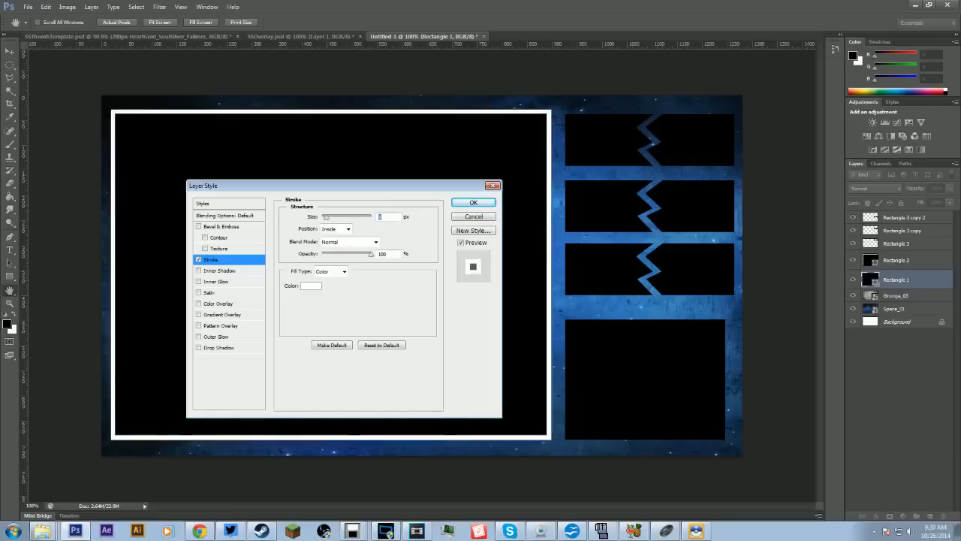
{"action": "key", "text": "Up"}
{"action": "key", "text": "Up"}
{"action": "key", "text": "Up"}
{"action": "key", "text": "Up"}
{"action": "key", "text": "Up"}
{"action": "key", "text": "Down"}
{"action": "key", "text": "Up"}
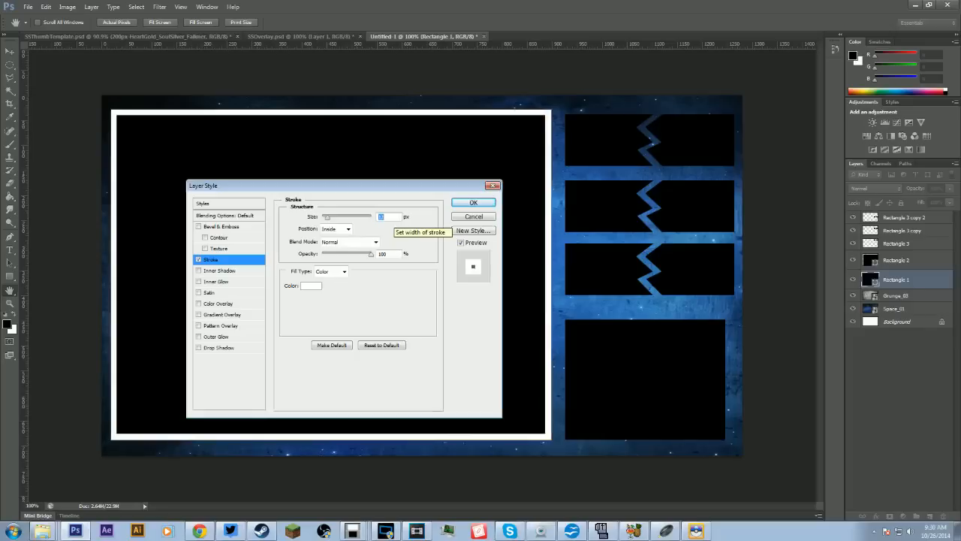
Change the stroke's fill type to Gradient and choose the Foreground to Background preset for it
{"action": "left_click", "coordinate": [344, 275]}
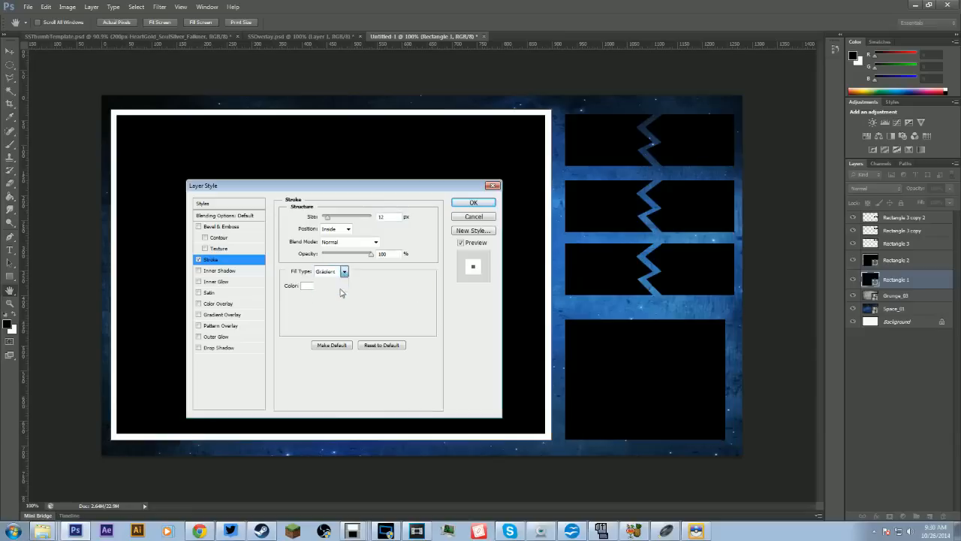
{"action": "left_click", "coordinate": [341, 291]}
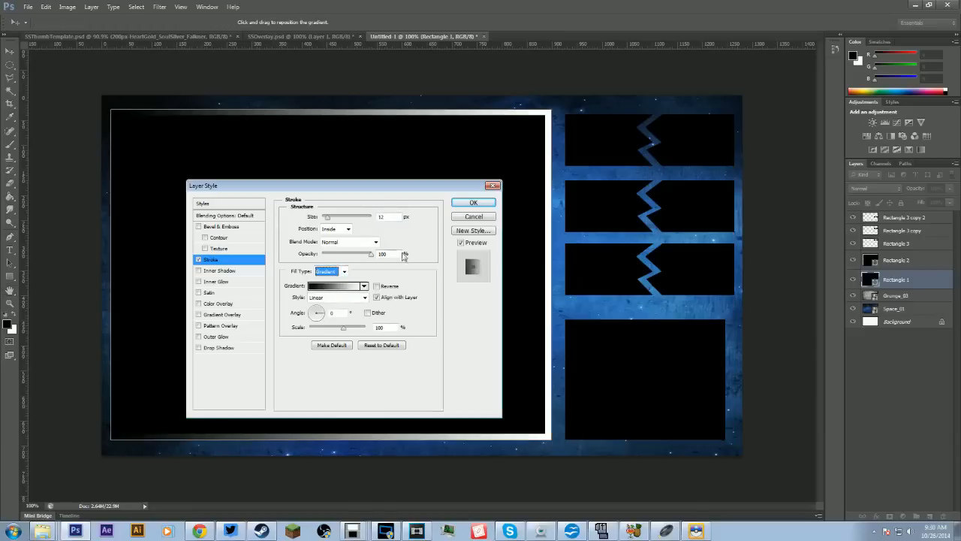
{"action": "left_click", "coordinate": [337, 287]}
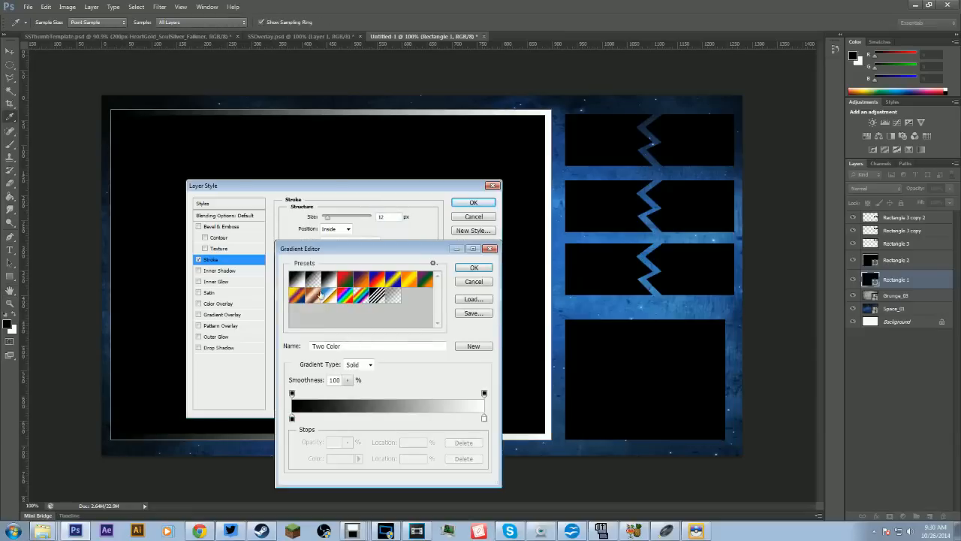
{"action": "left_click", "coordinate": [409, 280]}
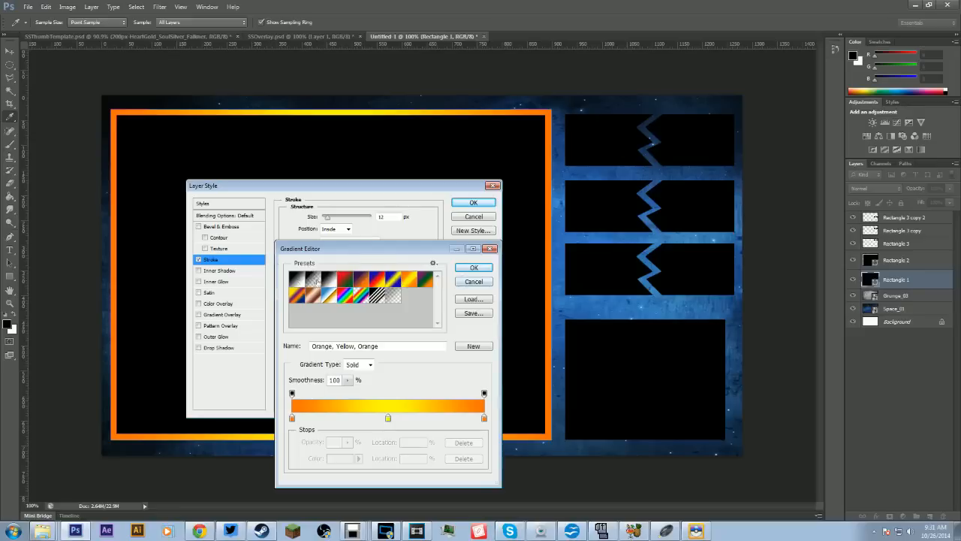
{"action": "left_click", "coordinate": [300, 280]}
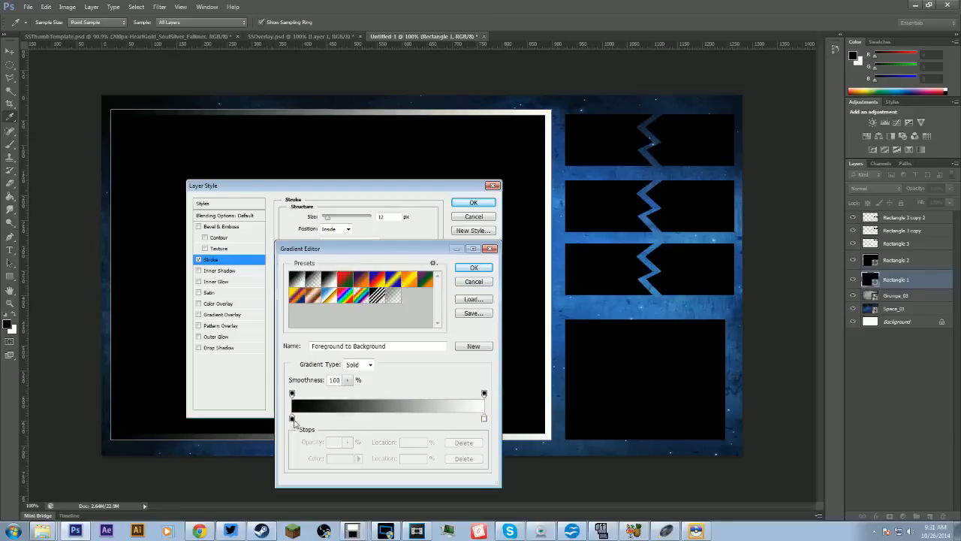
Recolour the gradient's black colour stop at location 0% to a dark purple
{"action": "left_click", "coordinate": [292, 419]}
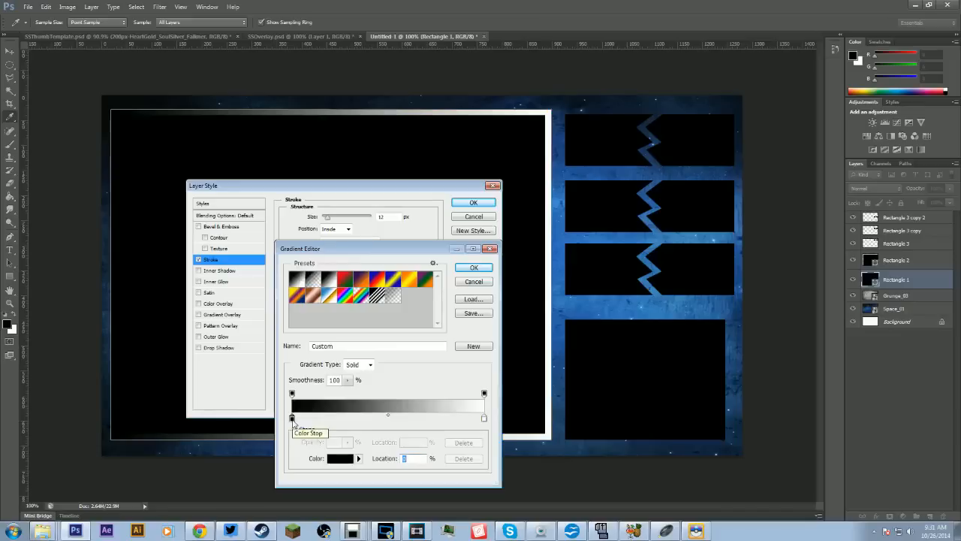
{"action": "left_click", "coordinate": [344, 460]}
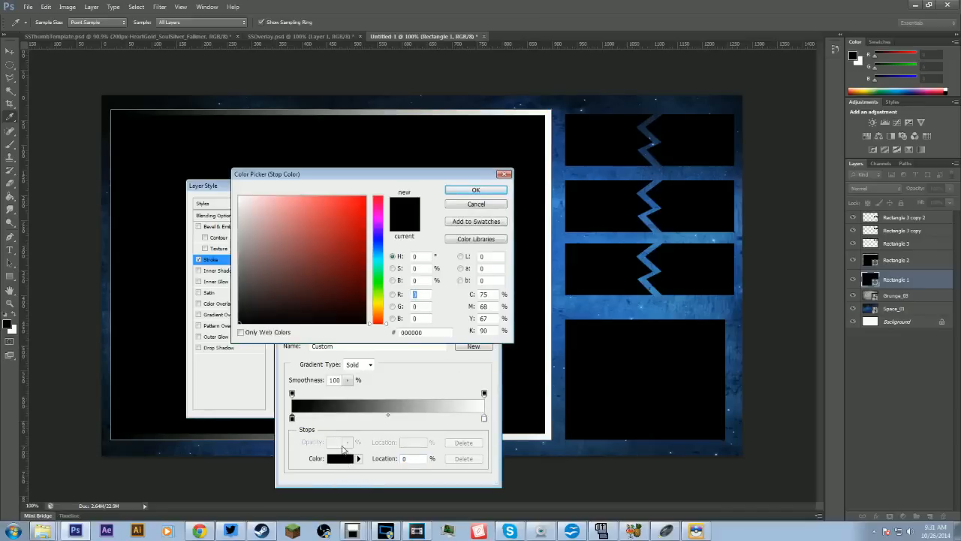
{"action": "left_click", "coordinate": [585, 105]}
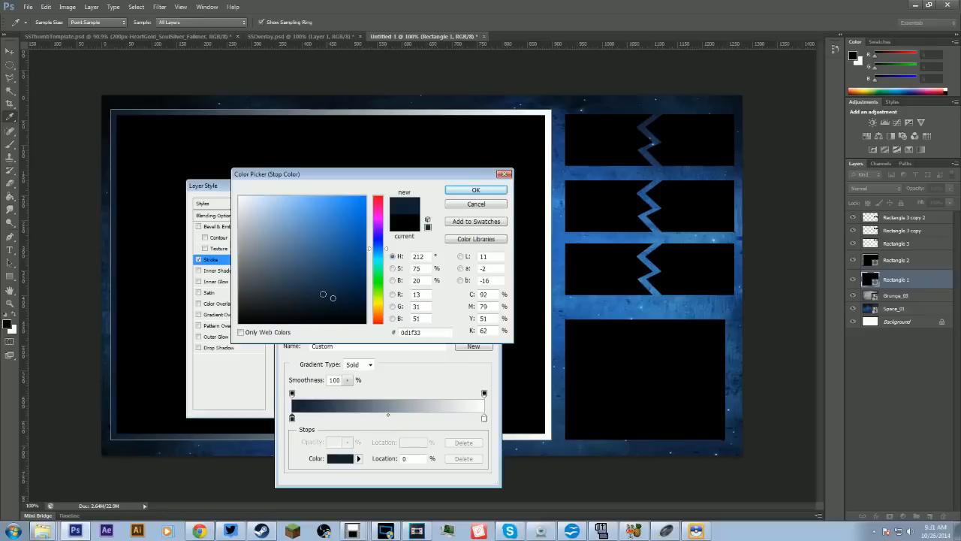
{"action": "left_click_drag", "start_coordinate": [377, 236], "coordinate": [377, 219]}
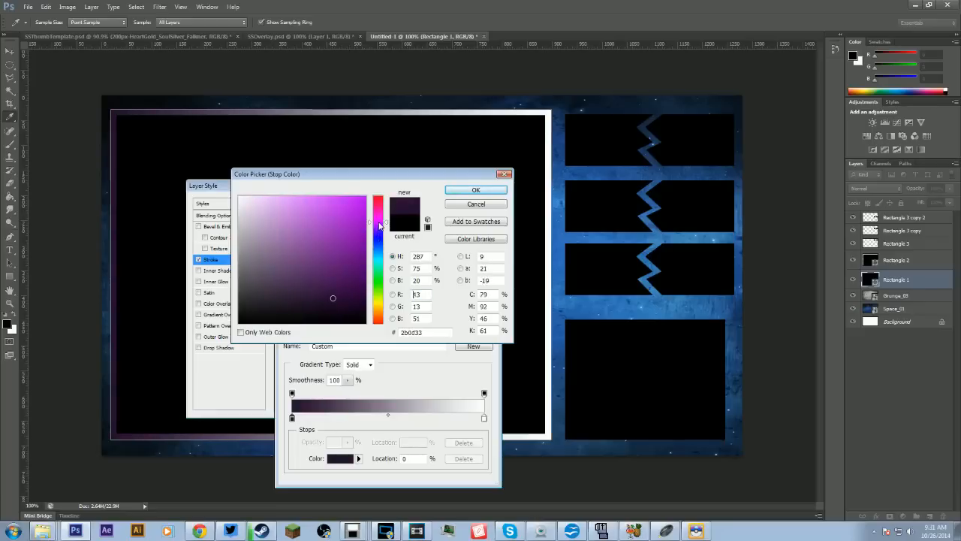
{"action": "left_click", "coordinate": [347, 287]}
{"action": "mouse_move", "coordinate": [347, 286]}
{"action": "left_mouse_down"}
{"action": "mouse_move", "coordinate": [339, 273]}
{"action": "mouse_move", "coordinate": [353, 278]}
{"action": "mouse_move", "coordinate": [355, 259]}
{"action": "mouse_move", "coordinate": [337, 282]}
{"action": "left_mouse_up"}
{"action": "left_click", "coordinate": [480, 192]}
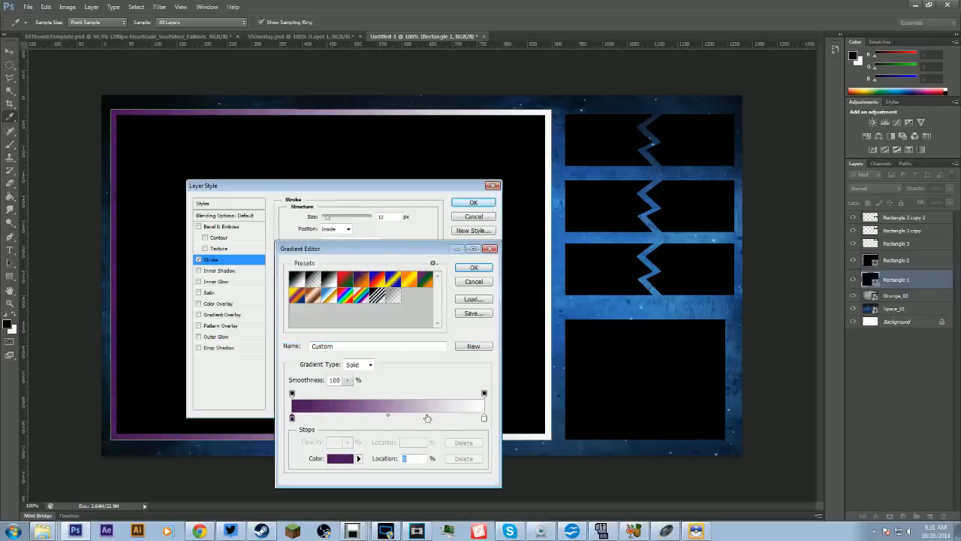
Move the gradient's white stop to 52%, duplicate the purple stop at 96%, and apply the stroke style
{"action": "left_click_drag", "start_coordinate": [485, 419], "coordinate": [406, 422]}
{"action": "left_click_drag", "start_coordinate": [297, 420], "coordinate": [477, 420]}
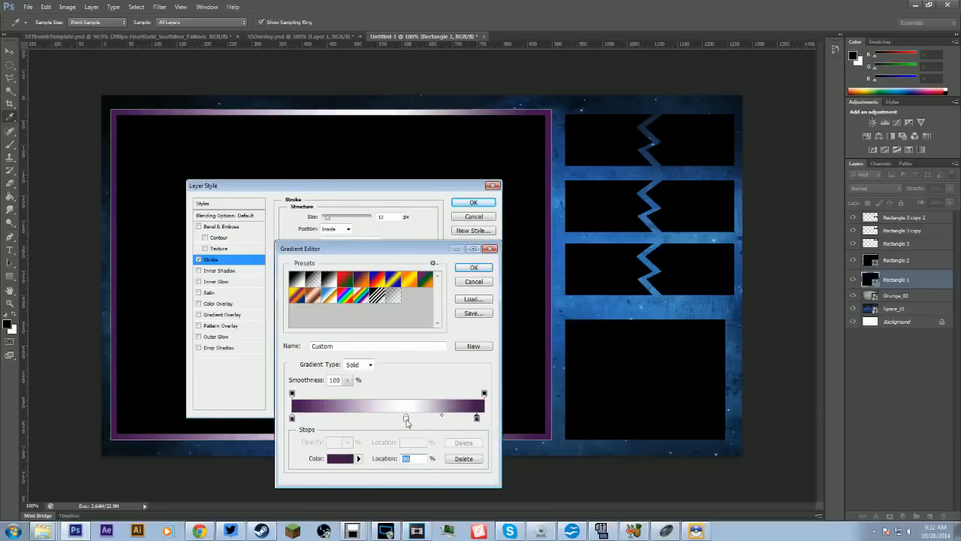
{"action": "left_click_drag", "start_coordinate": [406, 421], "coordinate": [391, 420]}
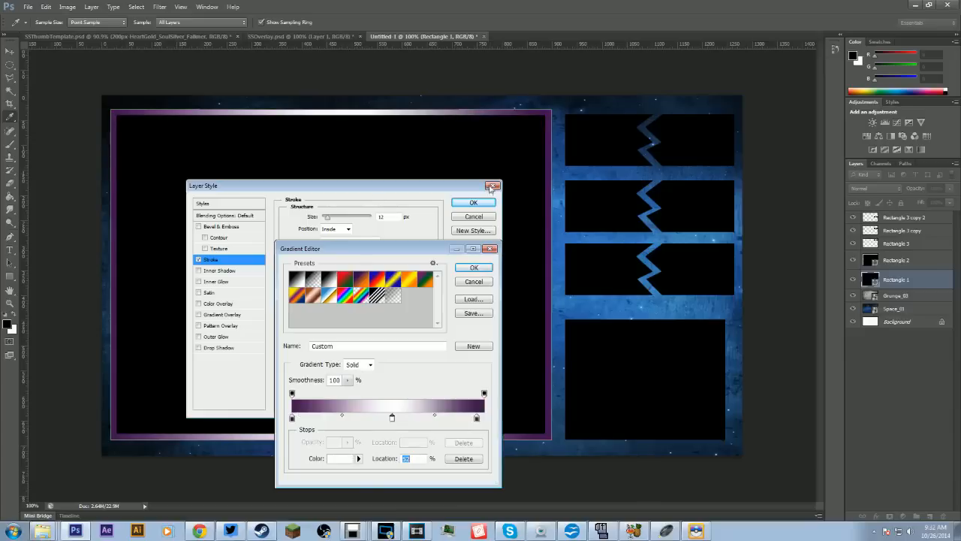
{"action": "left_click", "coordinate": [472, 270]}
{"action": "left_click", "coordinate": [473, 204]}
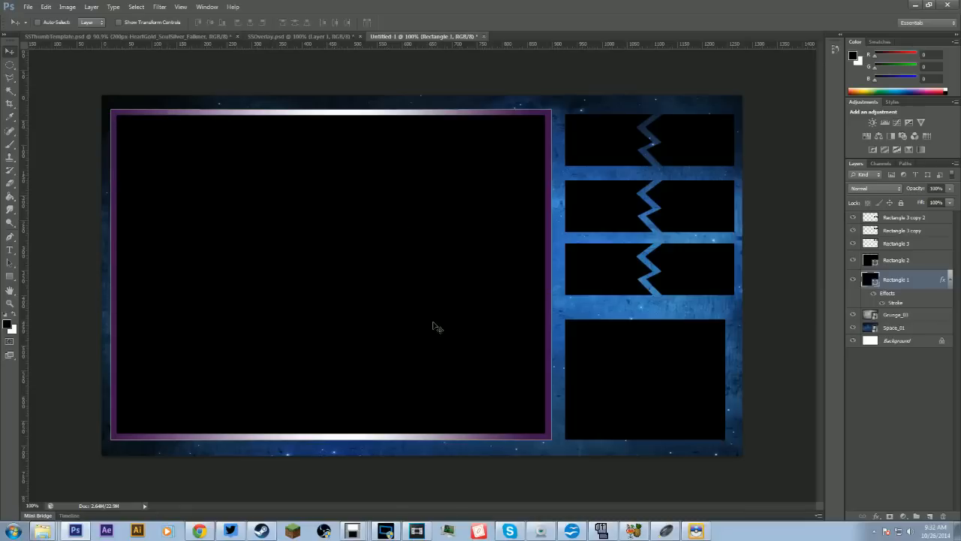
Add a Drop Shadow to Rectangle 1 with a distance of about 26 px, 43% spread and 4 px size
{"action": "left_click", "coordinate": [877, 516]}
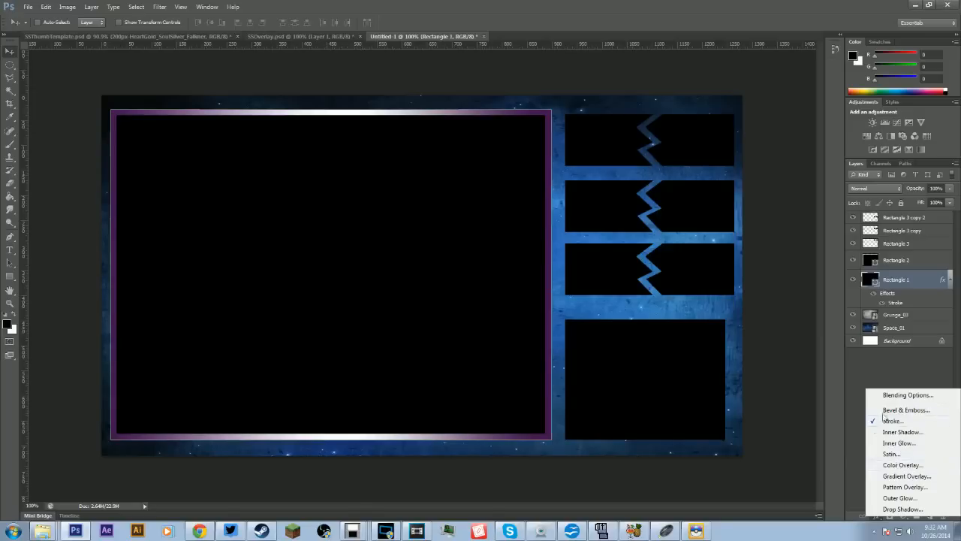
{"action": "left_click", "coordinate": [901, 510]}
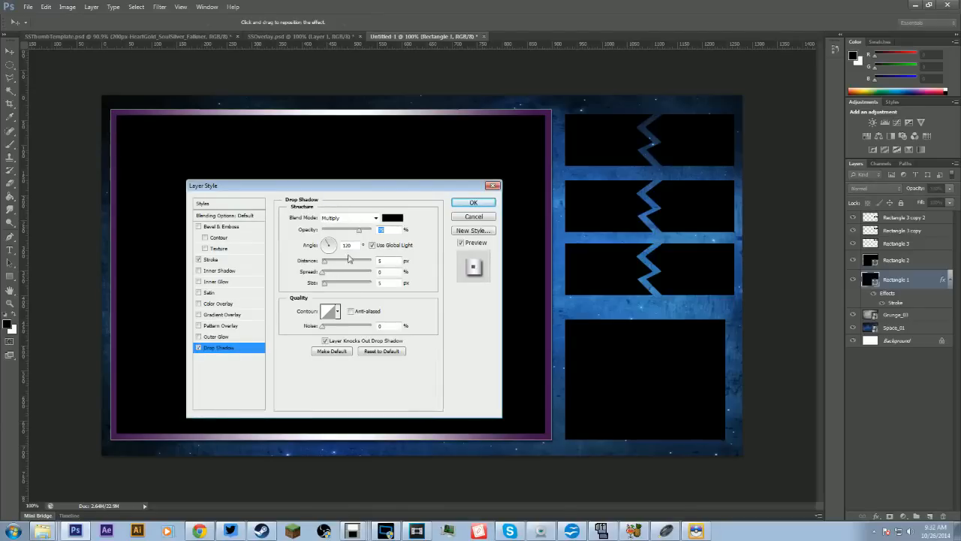
{"action": "left_click_drag", "start_coordinate": [324, 260], "coordinate": [330, 263]}
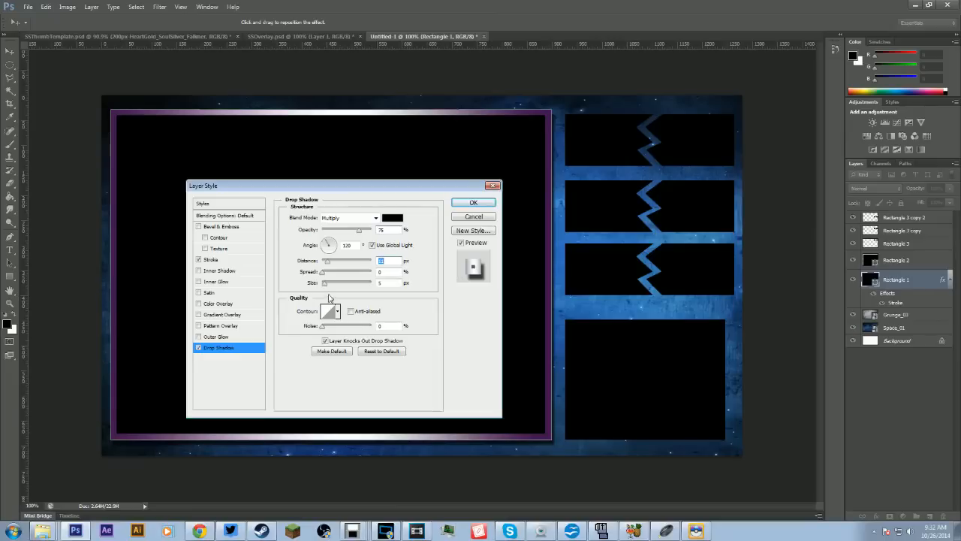
{"action": "left_click_drag", "start_coordinate": [322, 275], "coordinate": [336, 284]}
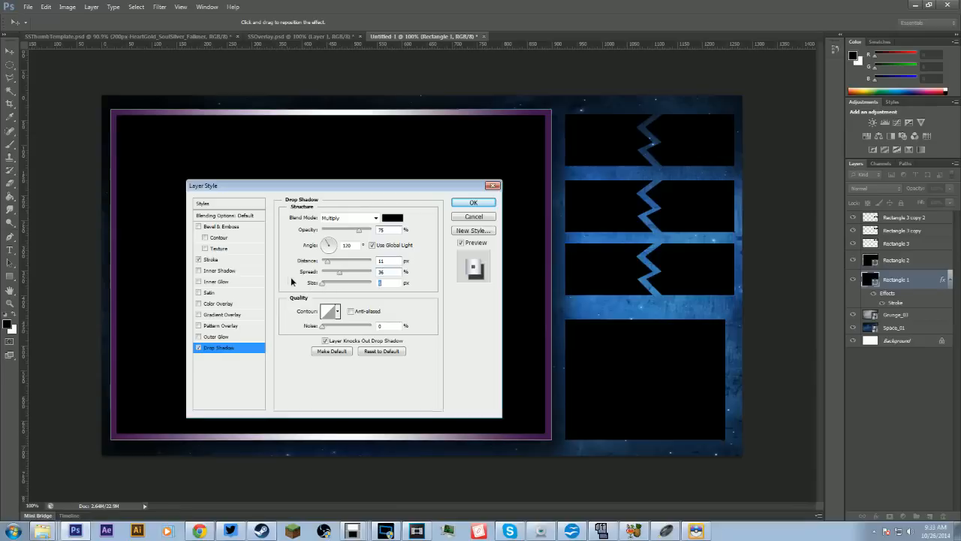
{"action": "left_click_drag", "start_coordinate": [328, 263], "coordinate": [343, 277]}
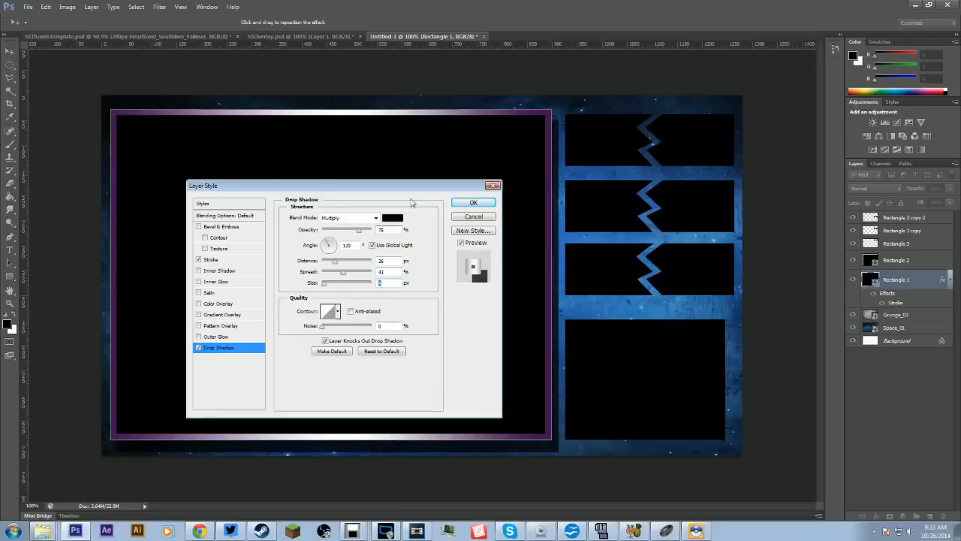
{"action": "type", "text": "4"}
Reduce the drop shadow's distance to 20 px and apply the layer style
{"action": "left_click", "coordinate": [383, 271]}
{"action": "key", "text": "Down"}
{"action": "key", "text": "Down"}
{"action": "key", "text": "Down"}
{"action": "key", "text": "Down"}
{"action": "key", "text": "Down"}
{"action": "key", "text": "Down"}
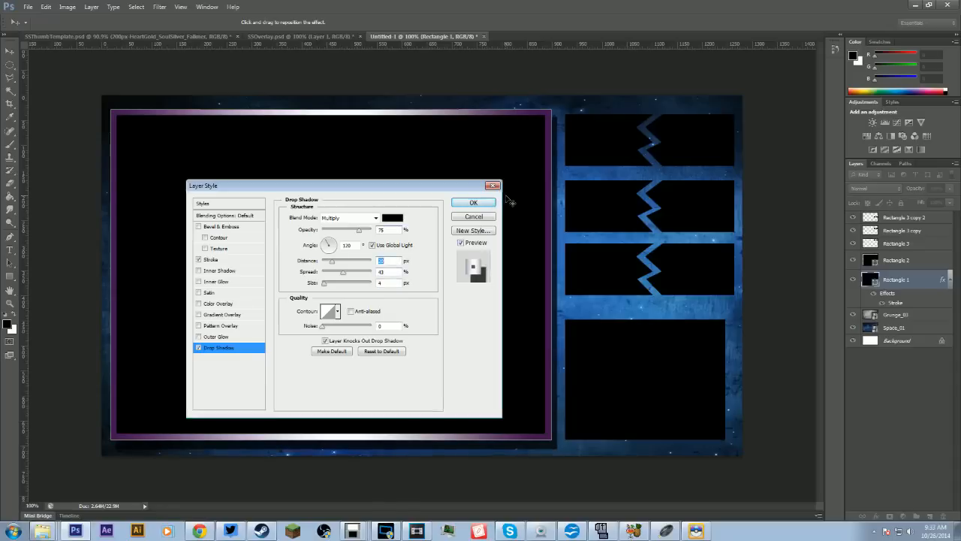
{"action": "left_click", "coordinate": [474, 204]}
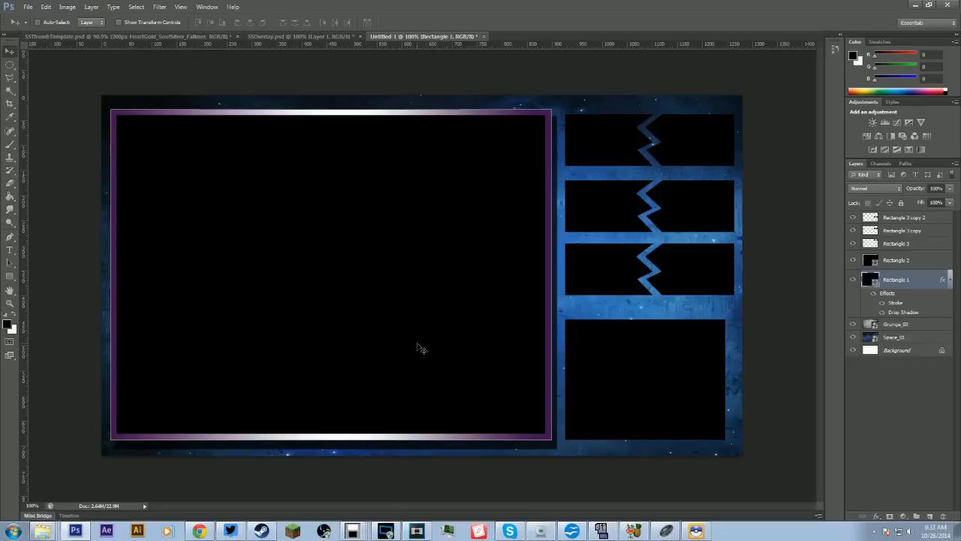
Rename the Rectangle 1 layer as "main screen" and the Rectangle 2 layer as "bottom screen"
{"action": "right_click", "coordinate": [890, 283]}
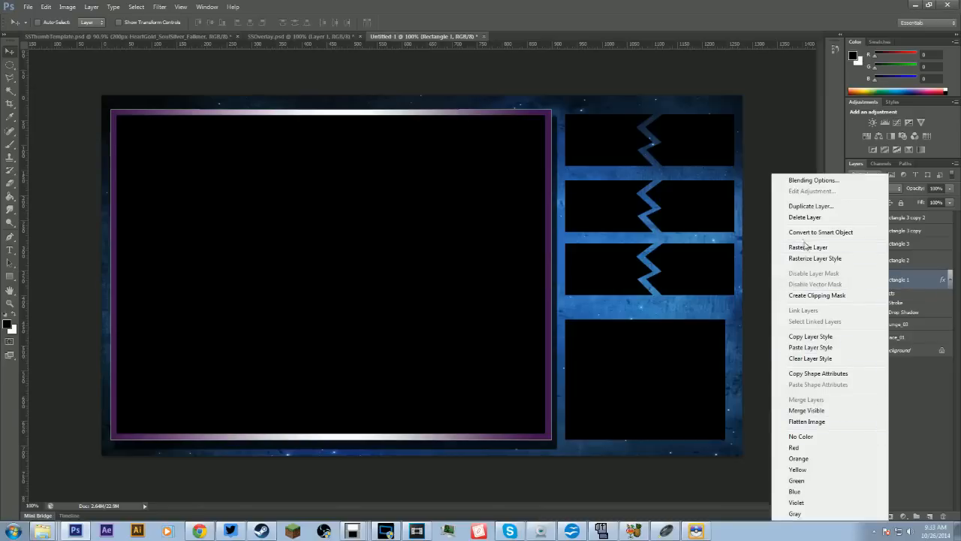
{"action": "left_click", "coordinate": [901, 282]}
{"action": "double_click", "coordinate": [895, 281]}
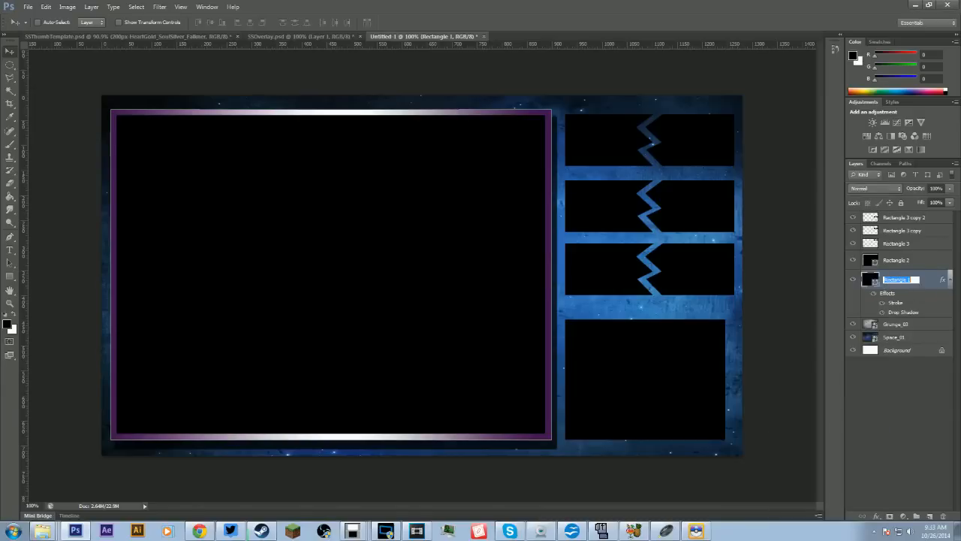
{"action": "type", "text": "main screen"}
{"action": "key", "text": "Return"}
{"action": "double_click", "coordinate": [895, 260]}
{"action": "type", "text": "bottom screen"}
{"action": "key", "text": "Return"}
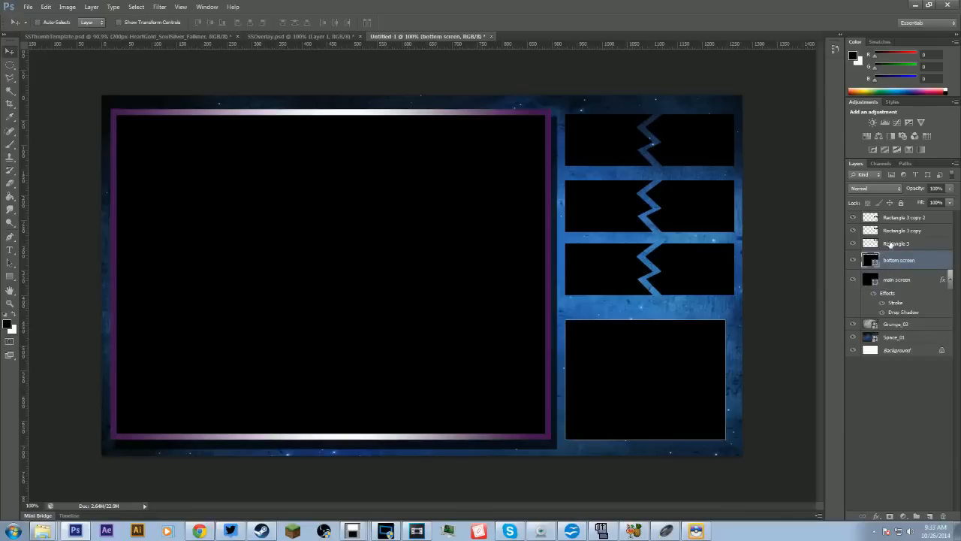
Copy the layer style of the main screen layer and paste it onto the bottom screen layer
{"action": "left_click", "coordinate": [904, 290]}
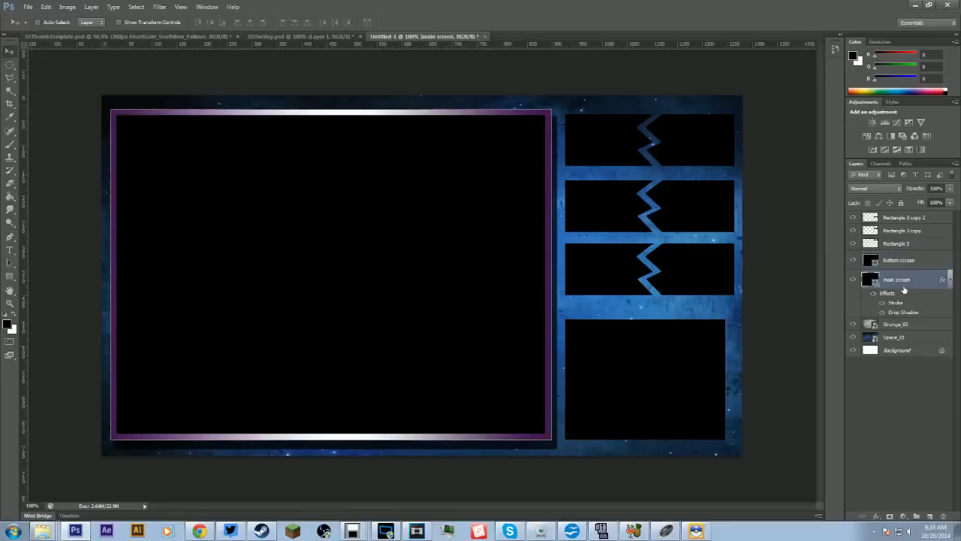
{"action": "right_click", "coordinate": [904, 290]}
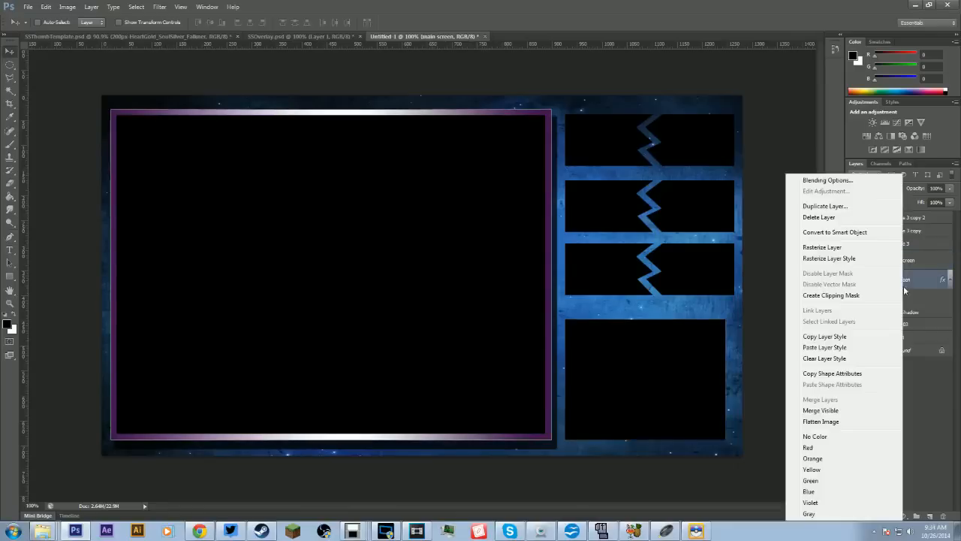
{"action": "left_click", "coordinate": [832, 339]}
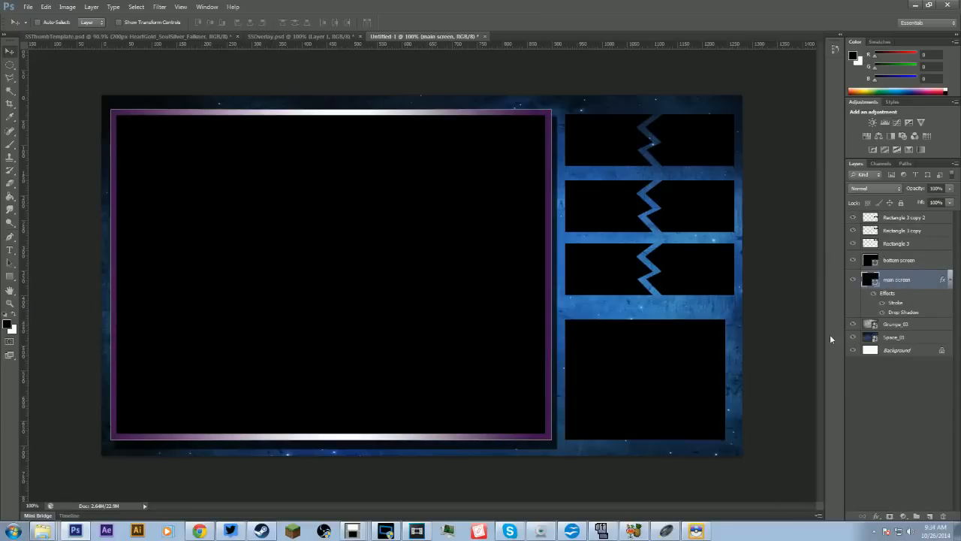
{"action": "left_click", "coordinate": [916, 259]}
{"action": "right_click", "coordinate": [916, 260]}
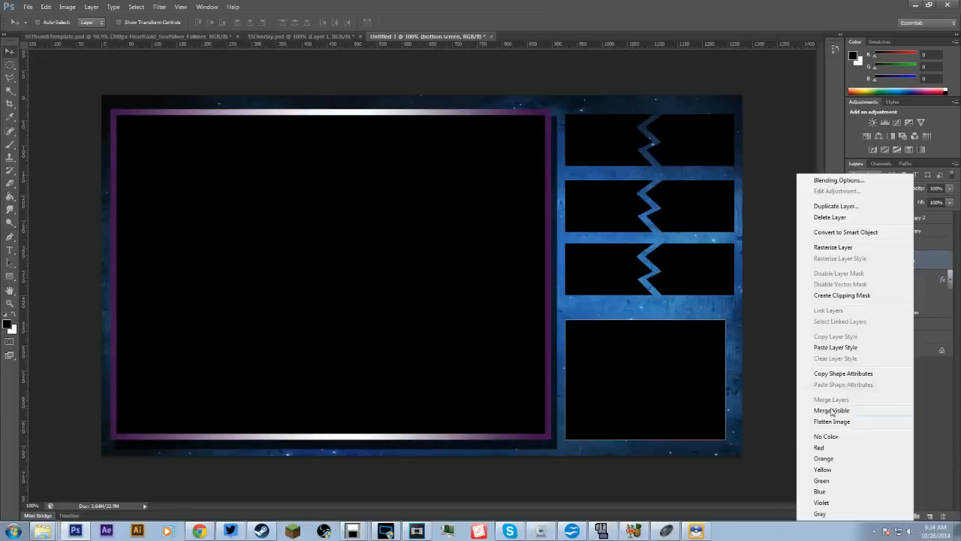
{"action": "left_click", "coordinate": [849, 347]}
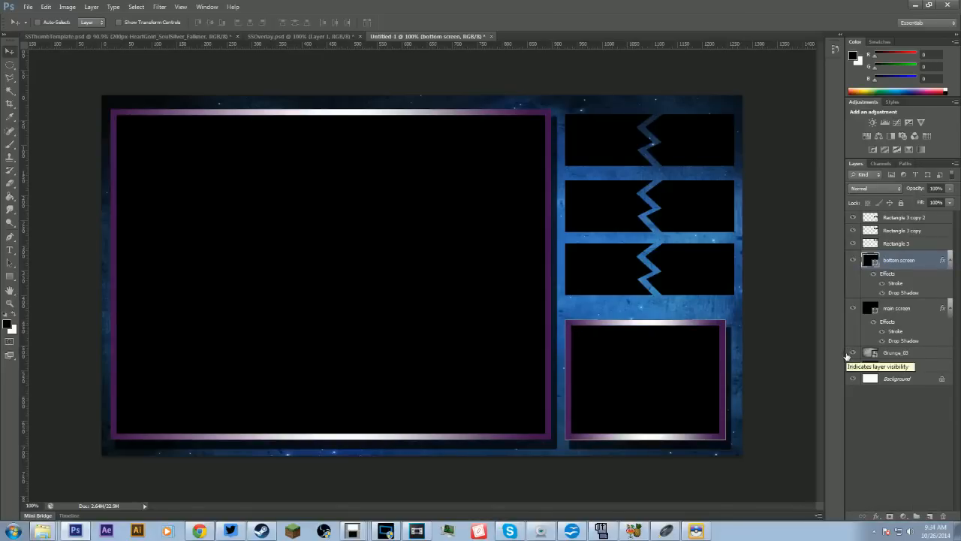
Paste the copied layer style onto the Rectangle 3, Rectangle 3 copy and Rectangle 3 copy 2 layers
{"action": "left_click", "coordinate": [902, 244]}
{"action": "right_click", "coordinate": [903, 243]}
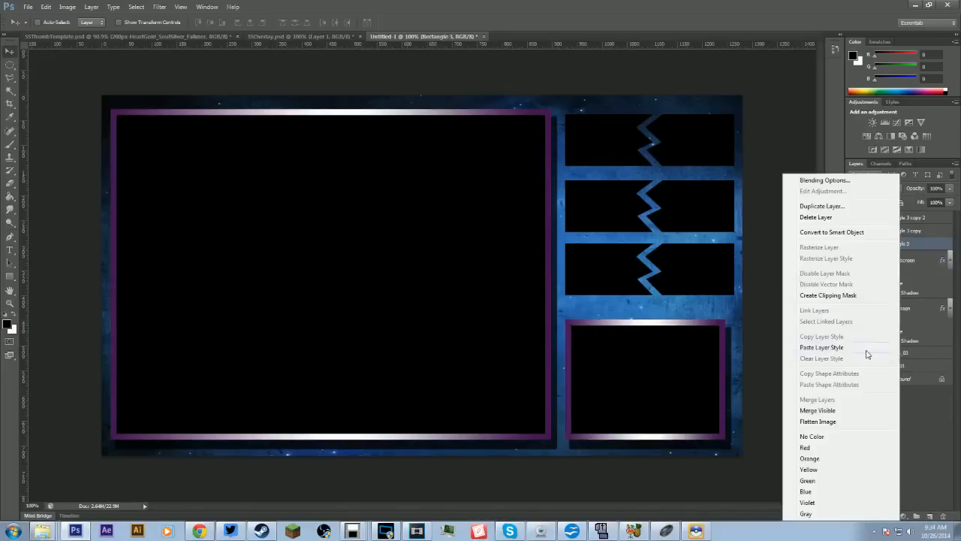
{"action": "left_click", "coordinate": [867, 347]}
{"action": "left_click", "coordinate": [910, 233]}
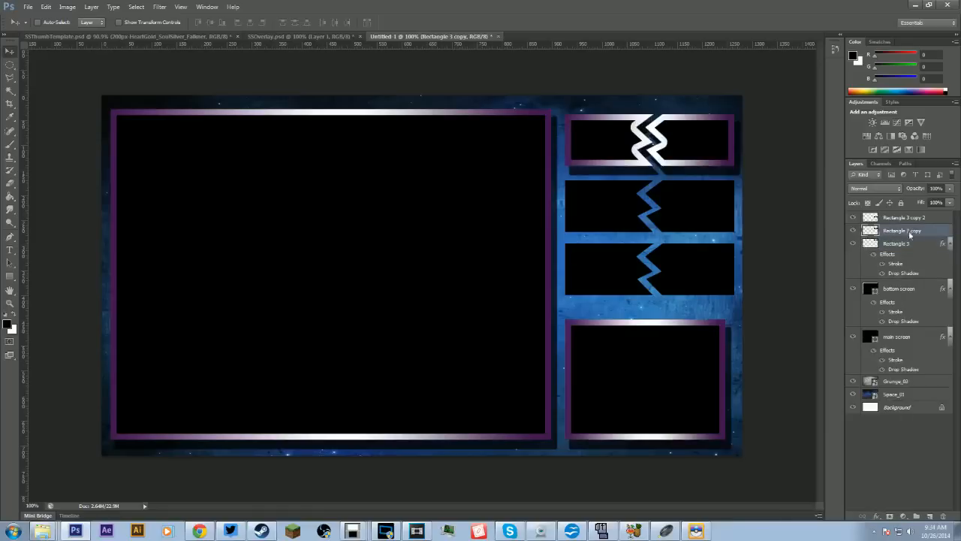
{"action": "right_click", "coordinate": [911, 233]}
{"action": "left_click", "coordinate": [867, 348]}
{"action": "left_click", "coordinate": [925, 219]}
{"action": "right_click", "coordinate": [924, 218]}
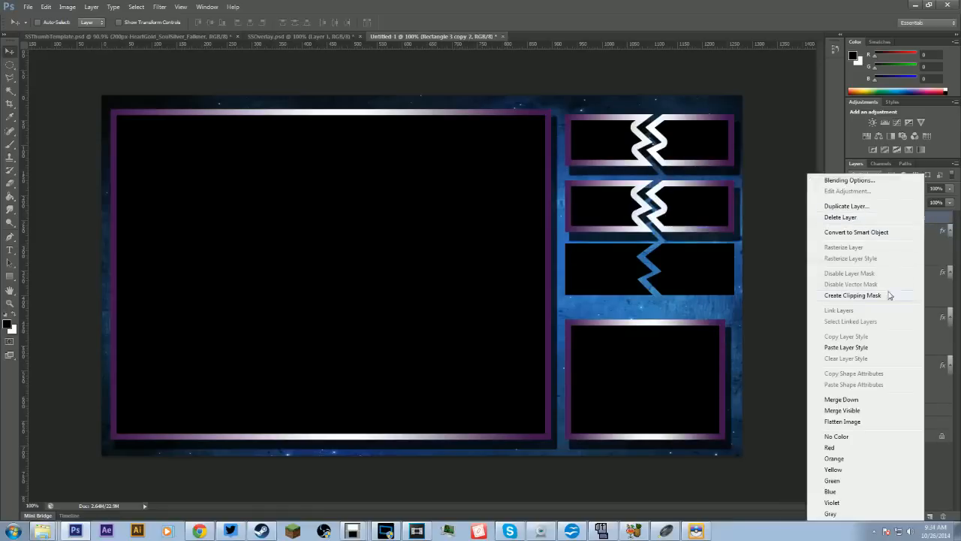
{"action": "left_click", "coordinate": [868, 347]}
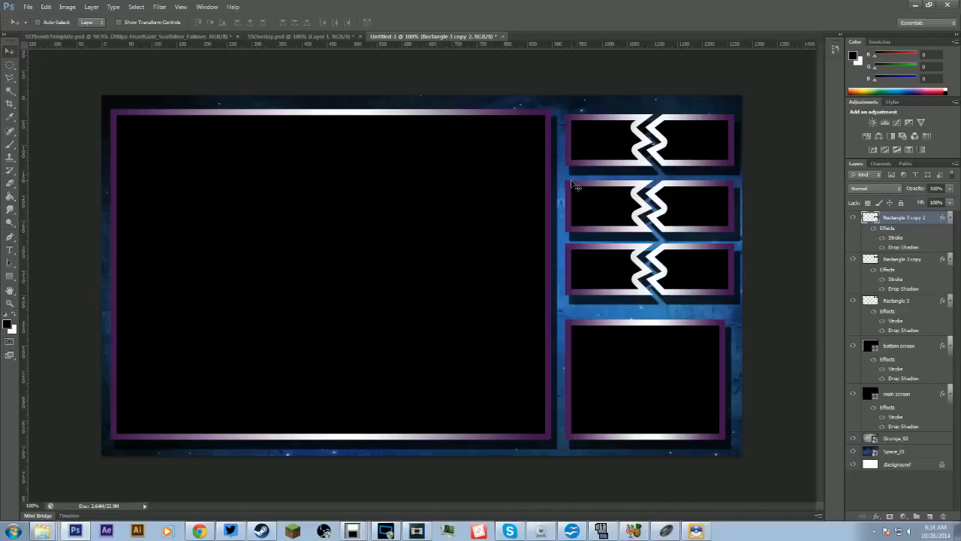
Reduce the stroke size to the same thinner width on the Rectangle 3 copy 2, Rectangle 3 copy and Rectangle 3 layers
{"action": "double_click", "coordinate": [895, 238]}
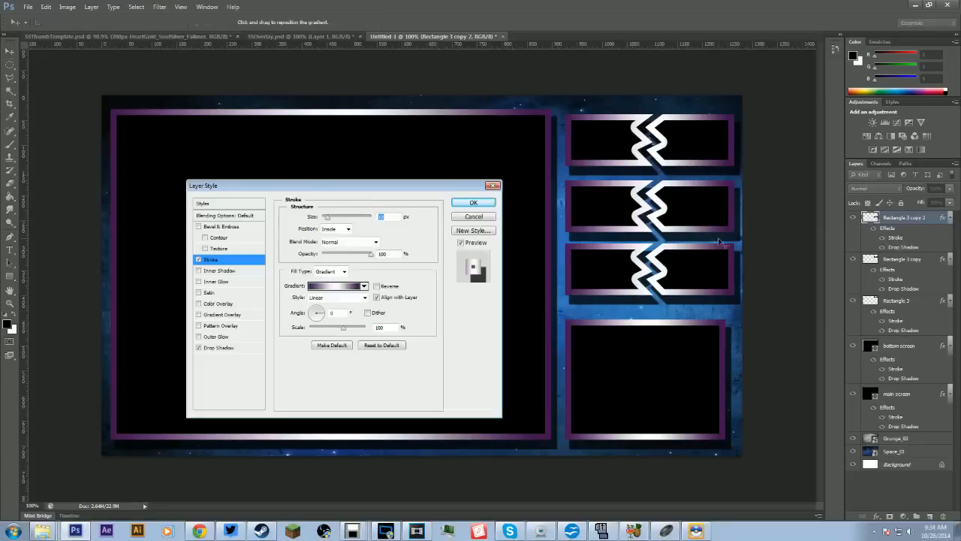
{"action": "type", "text": "1"}
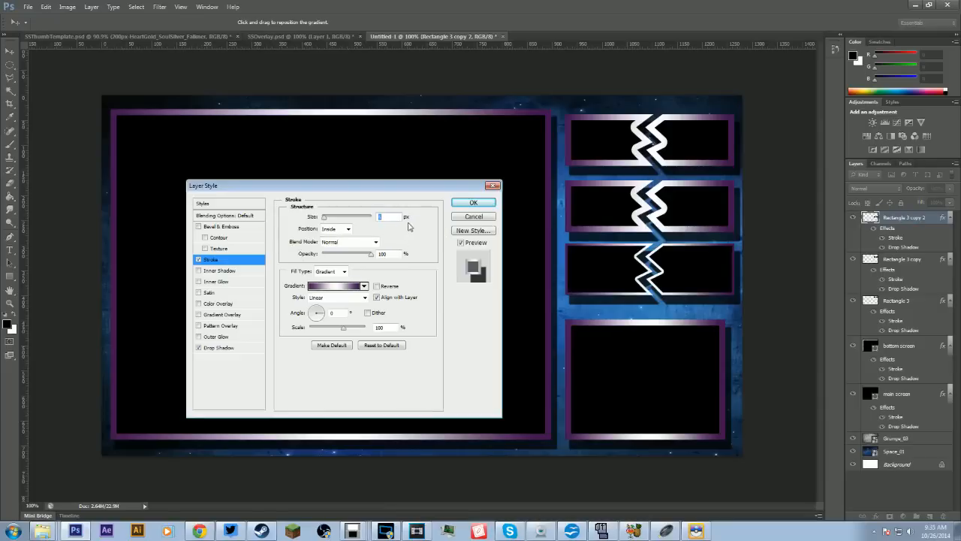
{"action": "left_click", "coordinate": [473, 203]}
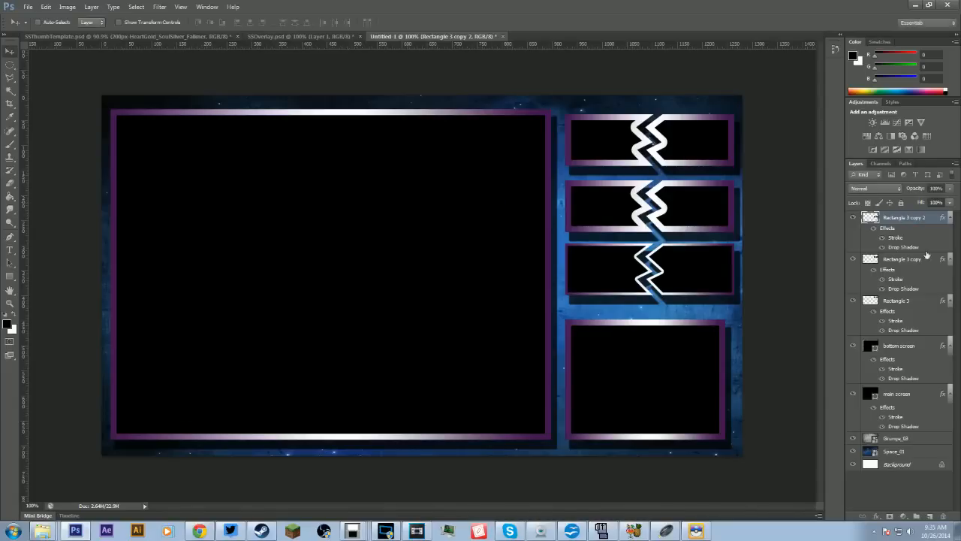
{"action": "double_click", "coordinate": [895, 280]}
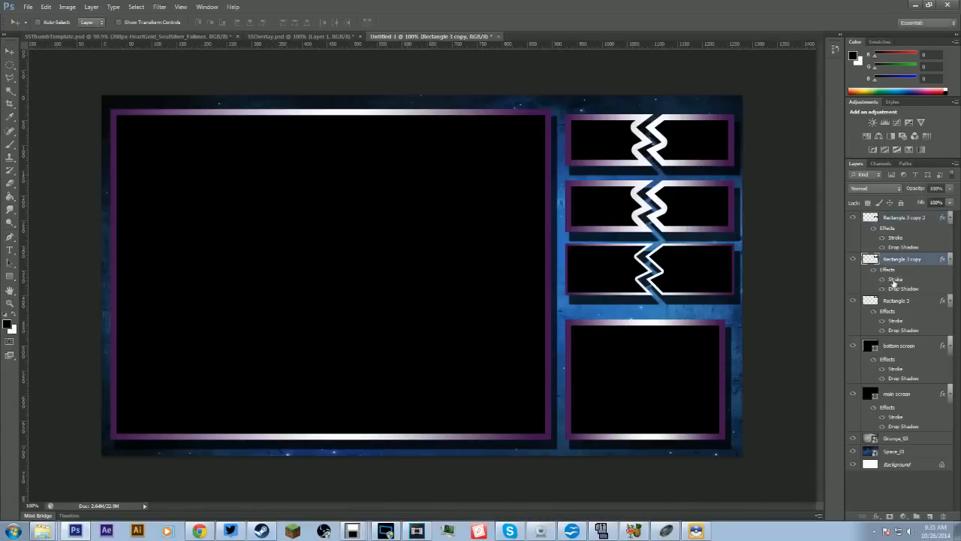
{"action": "type", "text": "1"}
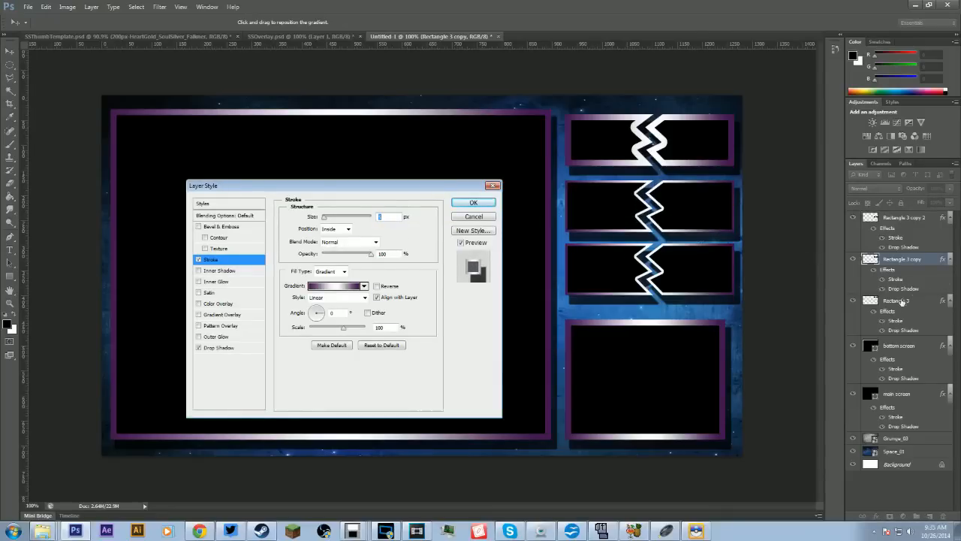
{"action": "key", "text": "Return"}
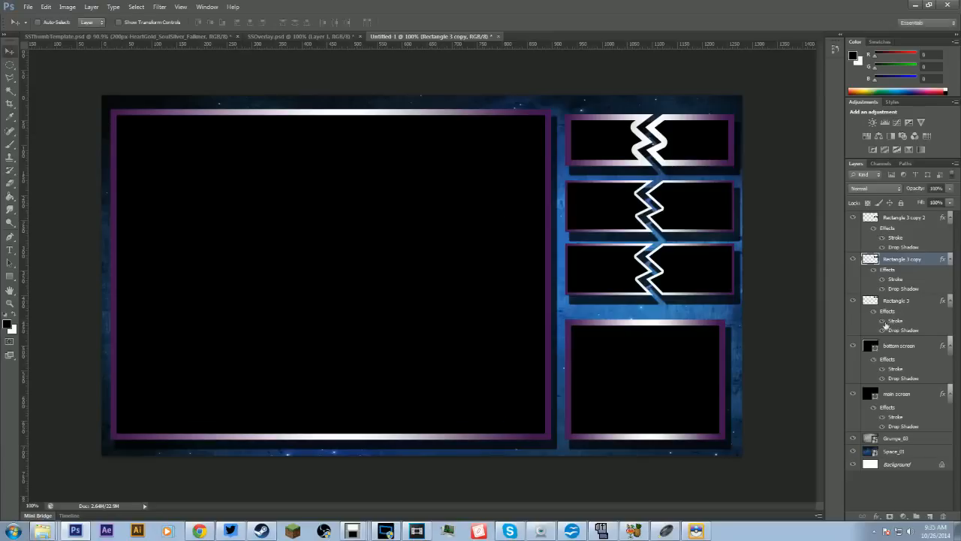
{"action": "left_click", "coordinate": [894, 325]}
{"action": "double_click", "coordinate": [894, 326]}
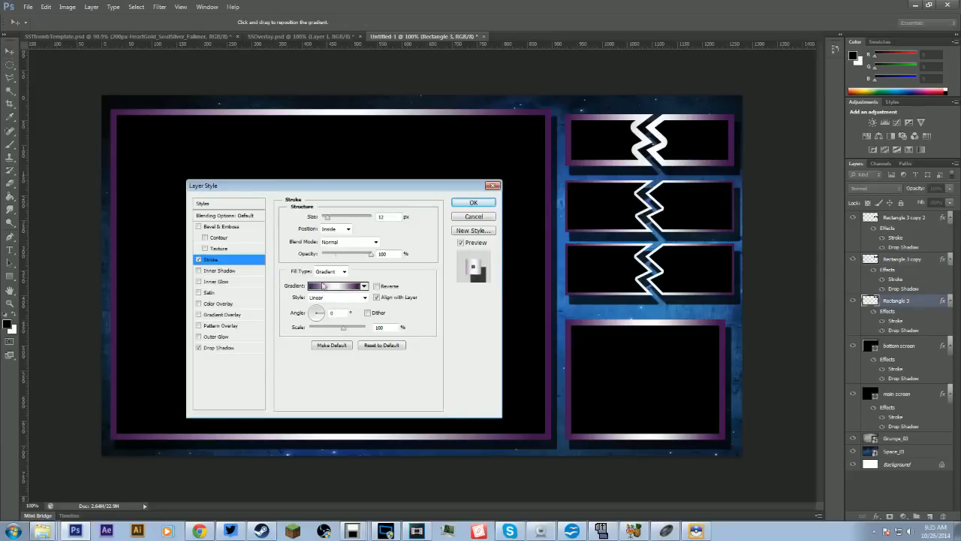
{"action": "type", "text": "1"}
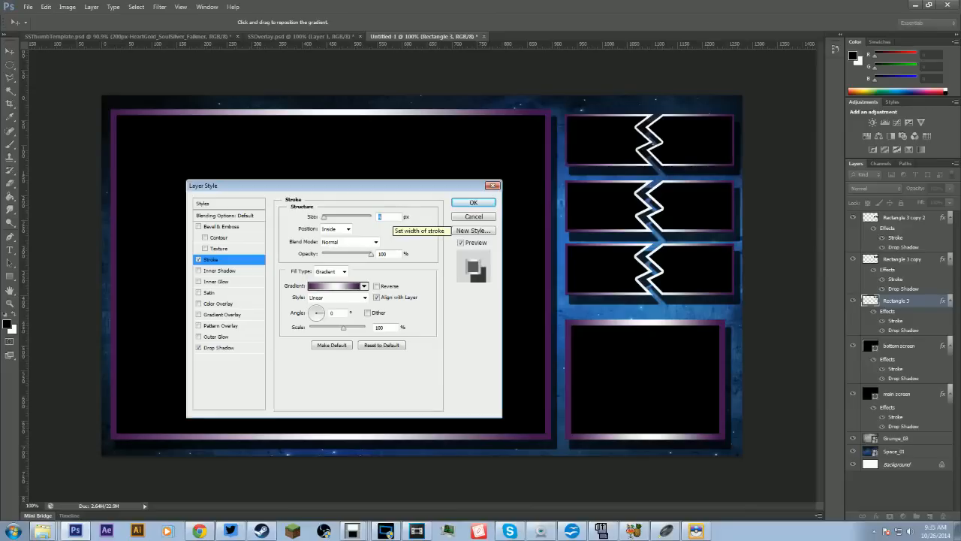
{"action": "left_click", "coordinate": [473, 203]}
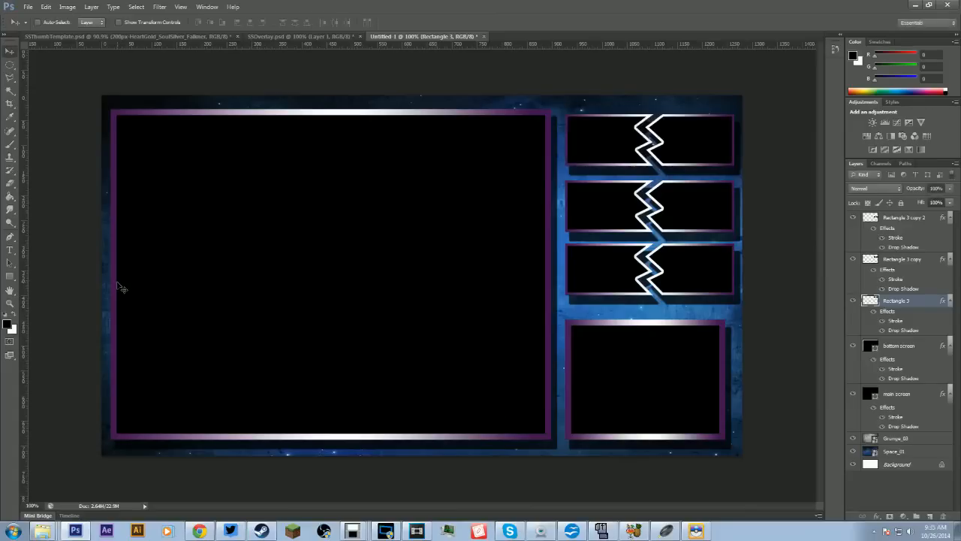